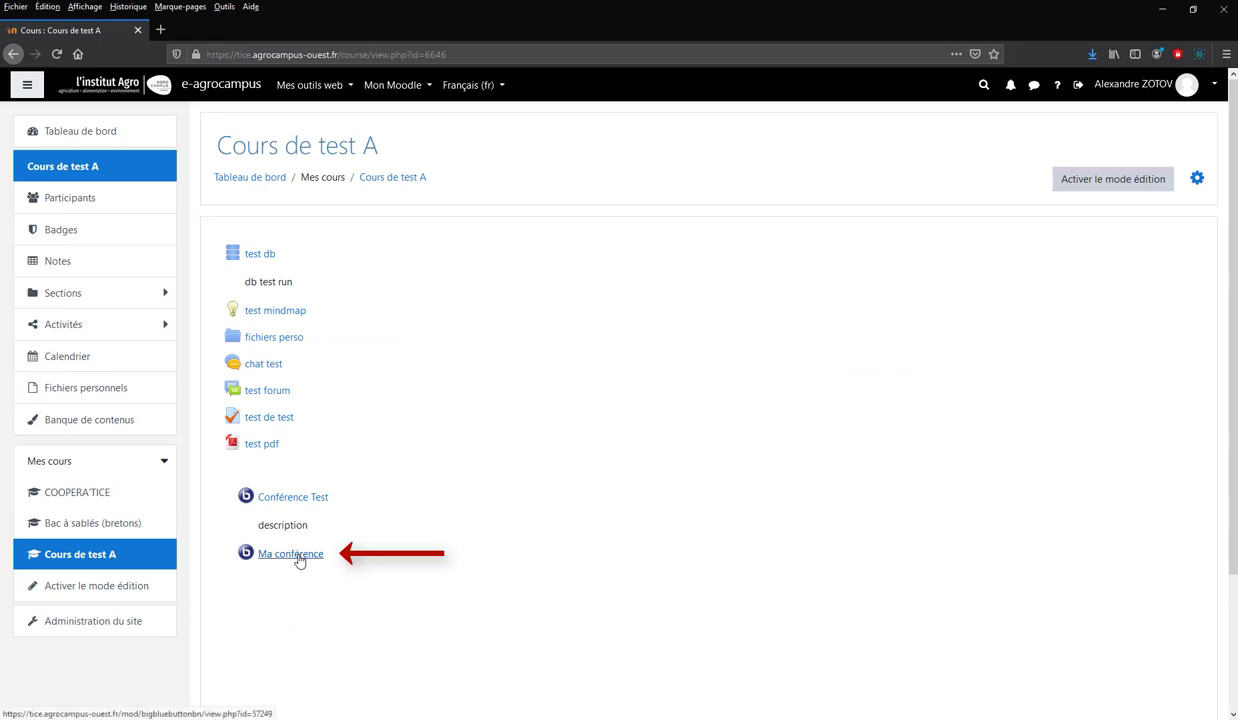
Open the "Ma conférence" activity in Cours de test A, enter its session, and close the session's tab.
{"action": "left_click", "coordinate": [299, 554]}
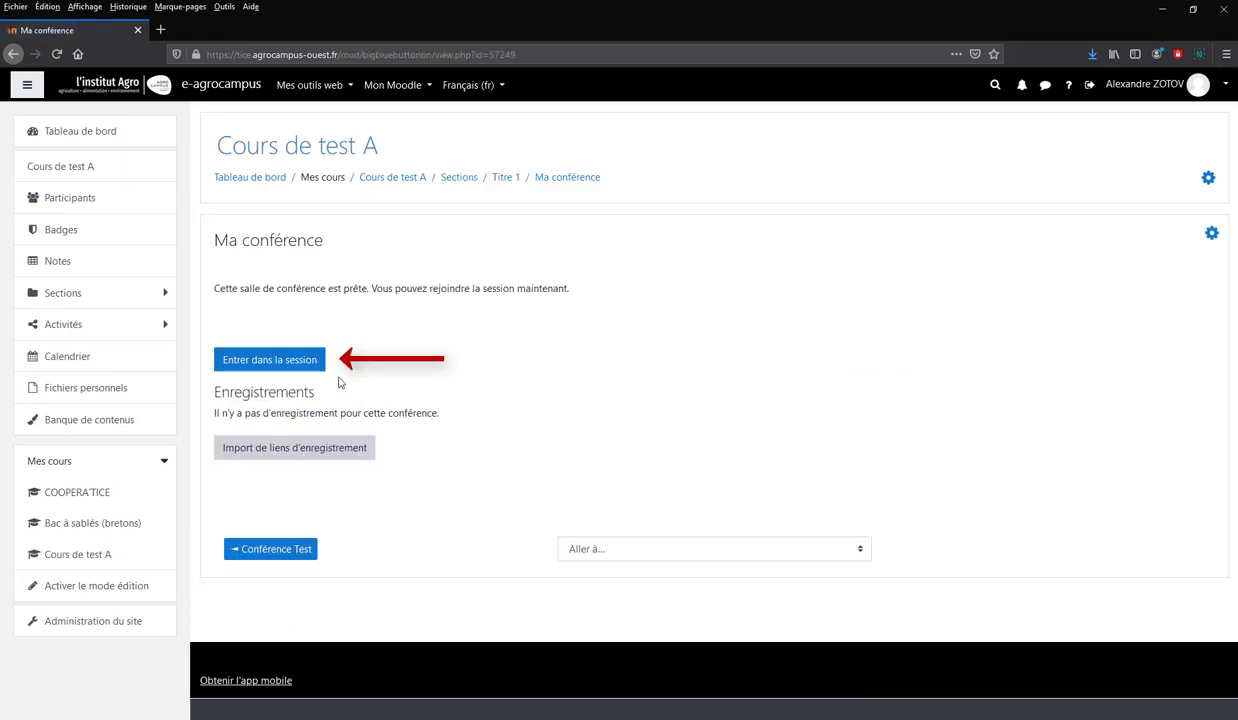
{"action": "left_click", "coordinate": [302, 362]}
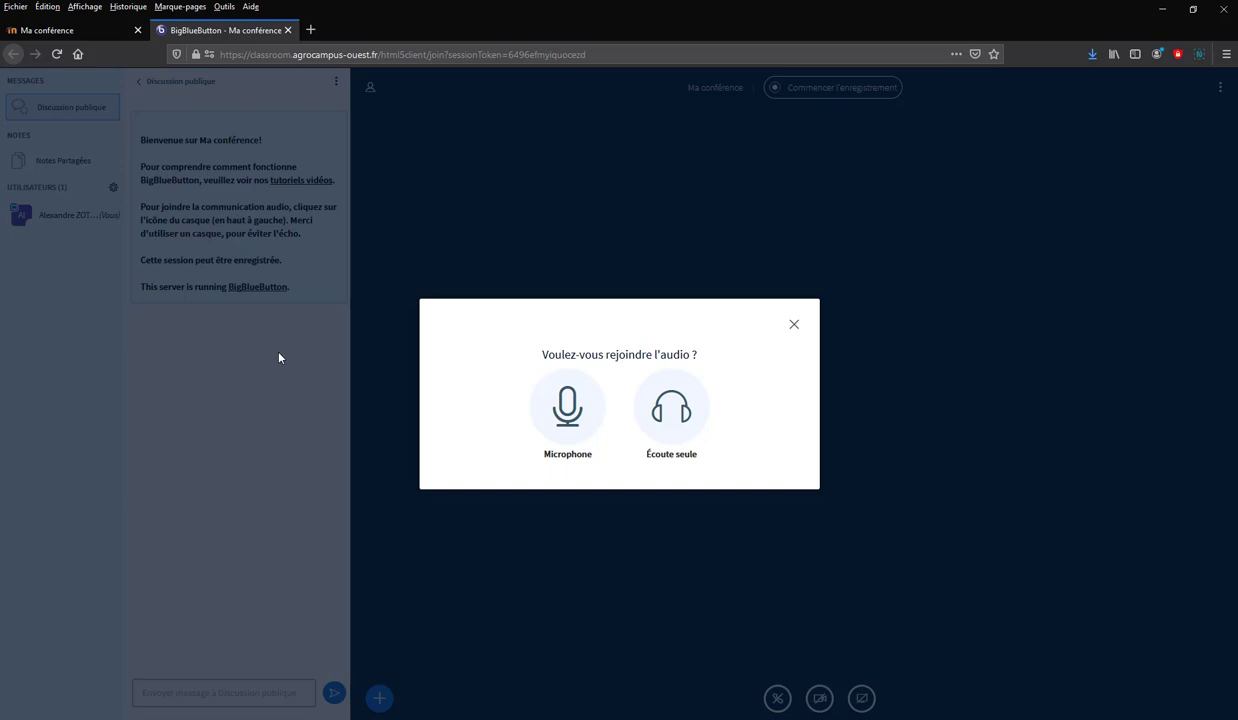
{"action": "left_click", "coordinate": [288, 30]}
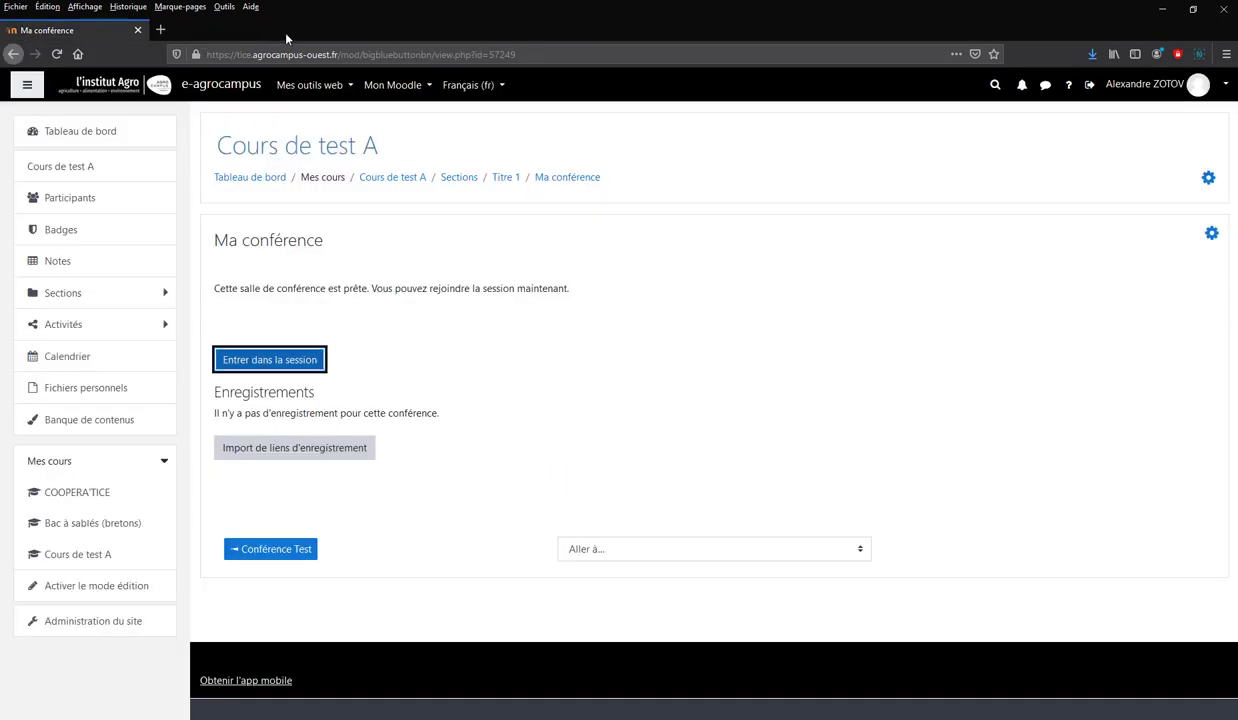
{"action": "left_click", "coordinate": [161, 30]}
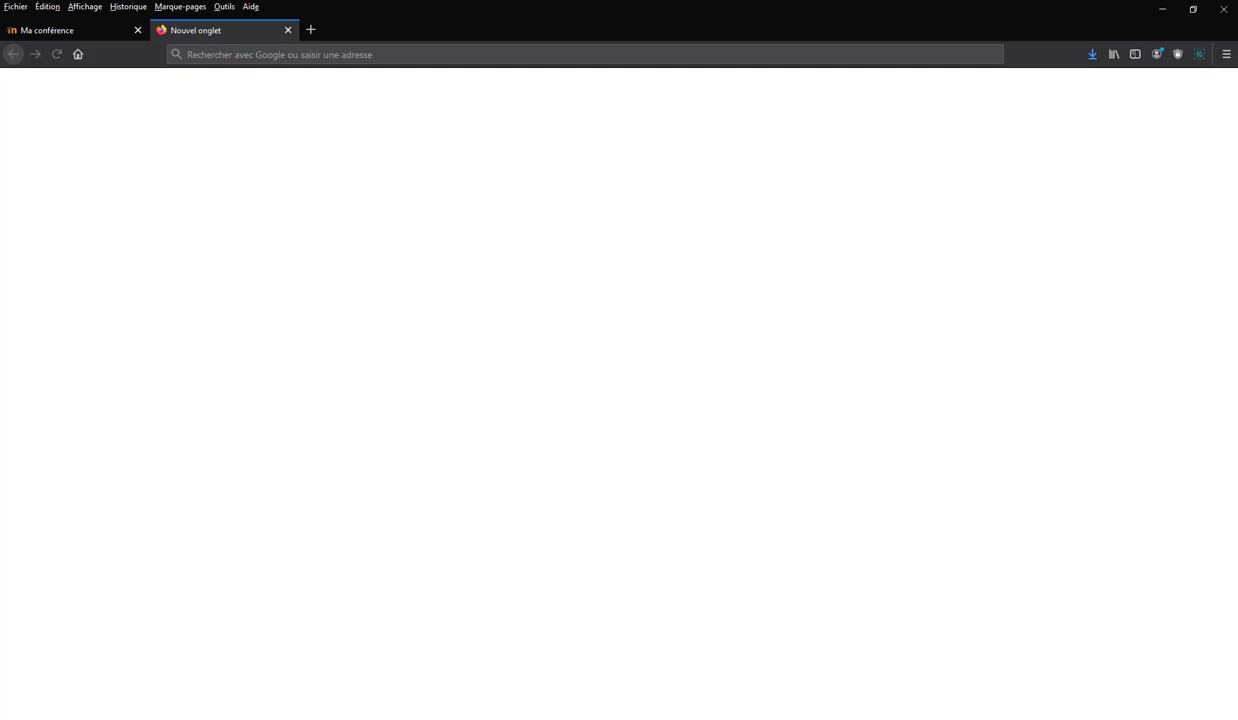
{"action": "key", "text": "alt+Tab"}
{"action": "left_click_drag", "start_coordinate": [249, 212], "coordinate": [285, 214]}
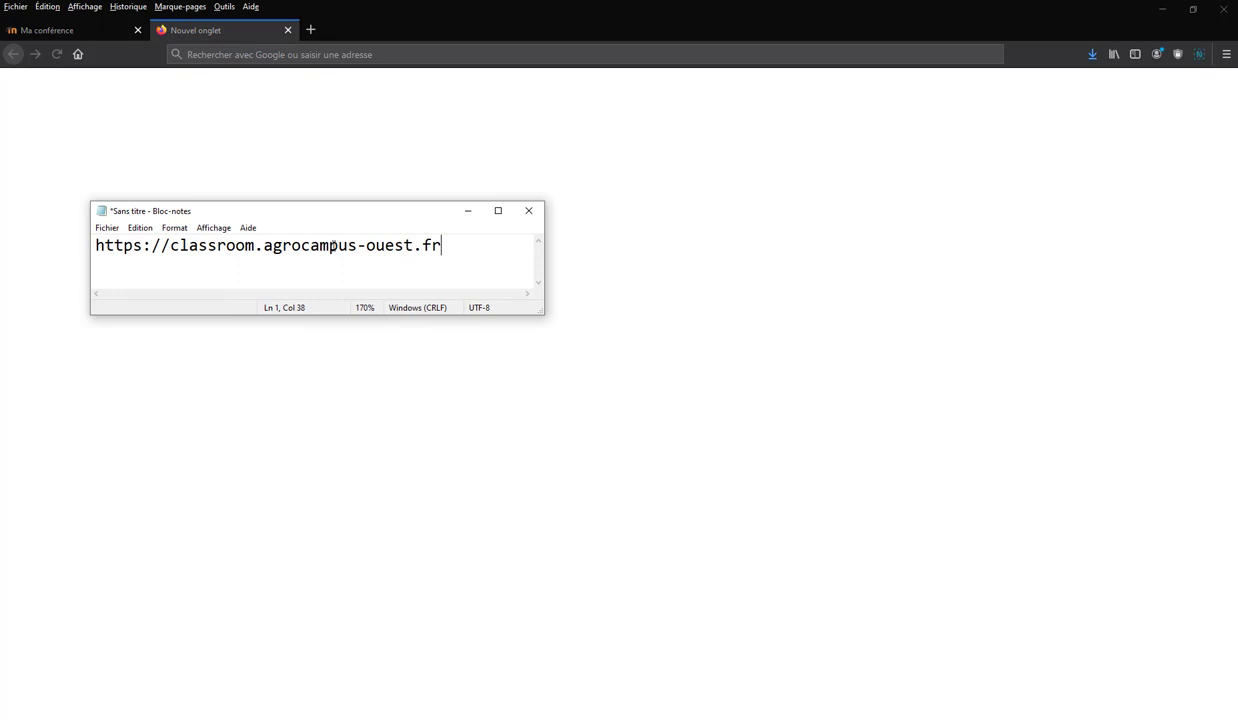
{"action": "left_click_drag", "start_coordinate": [442, 246], "coordinate": [30, 251]}
{"action": "key", "text": "ctrl+c"}
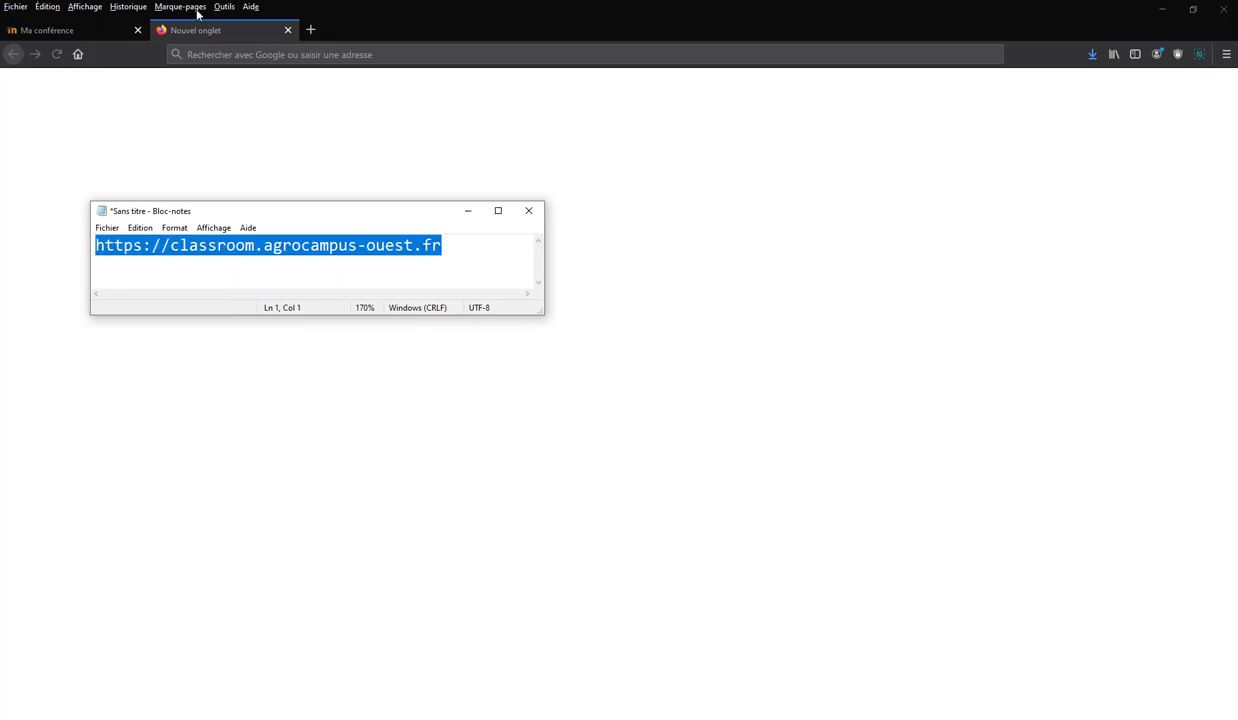
{"action": "left_click", "coordinate": [253, 54]}
{"action": "key", "text": "ctrl+v"}
{"action": "key", "text": "Return"}
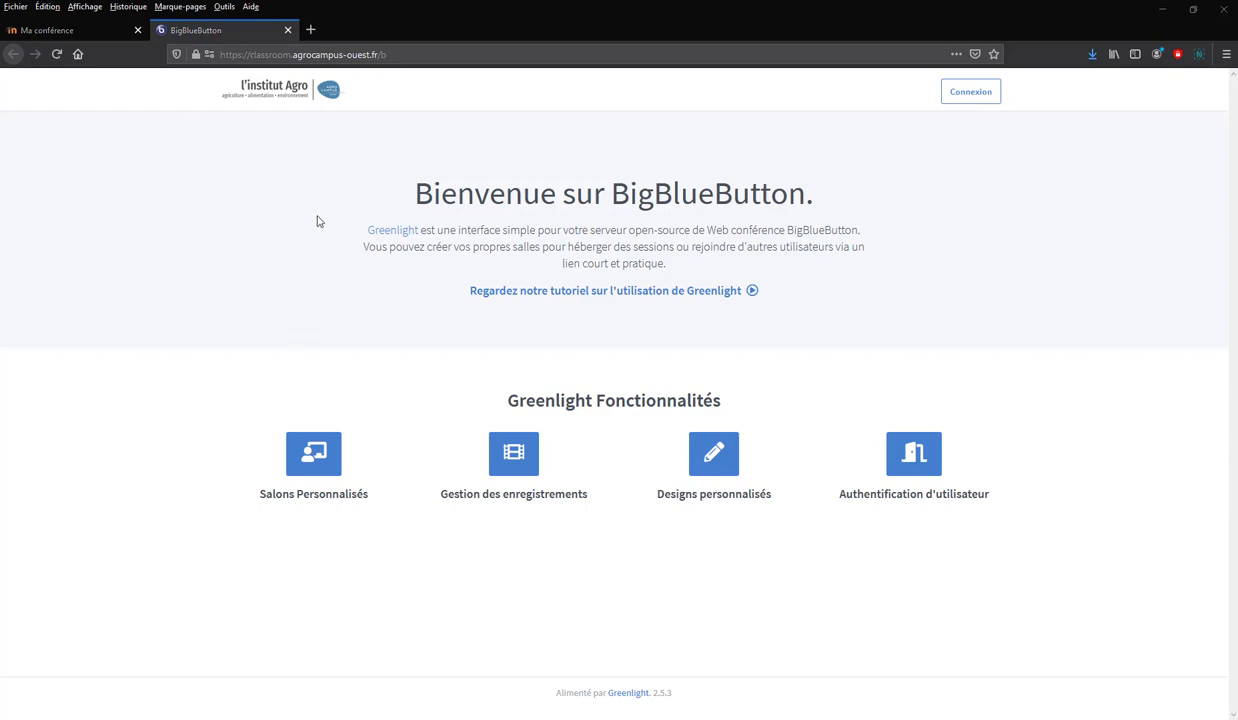
Load intranet.agrocampus-ouest.fr in a new tab, review the selected web tools under "Gérer mes outils web", and close that tab.
{"action": "left_click", "coordinate": [310, 29]}
{"action": "left_click", "coordinate": [328, 57]}
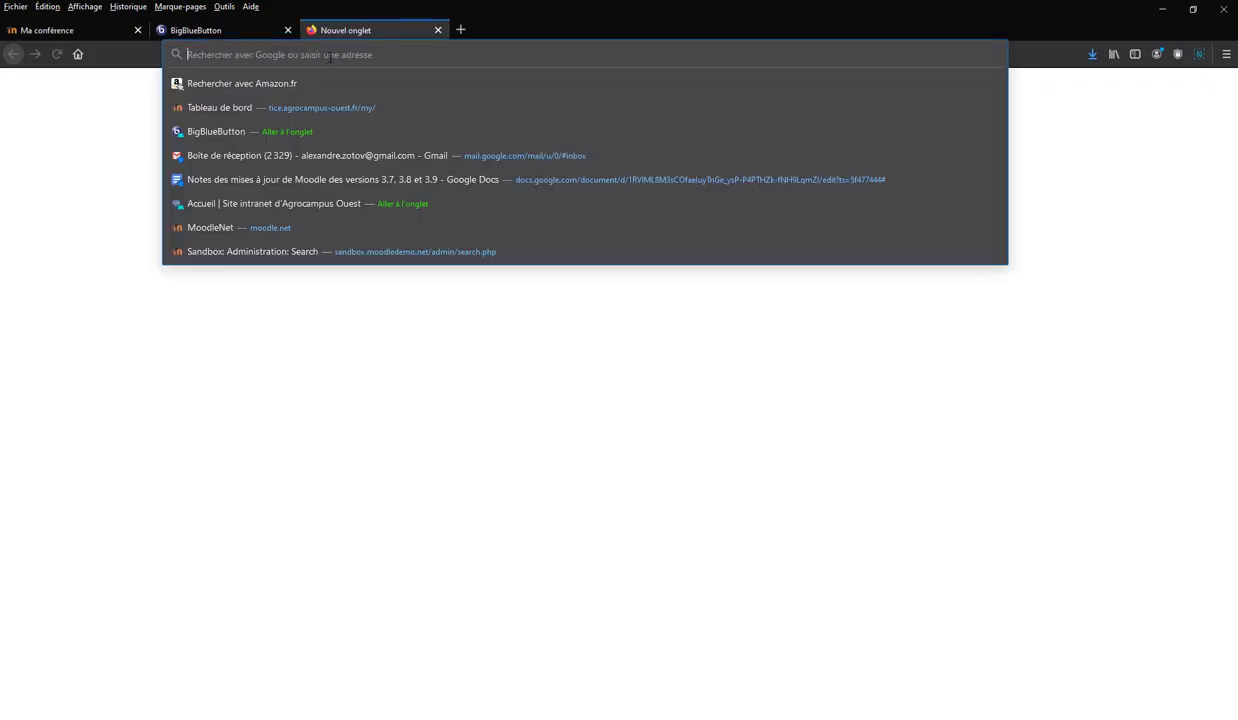
{"action": "type", "text": "intranet.agrocampus-ouest.fr/"}
{"action": "key", "text": "Return"}
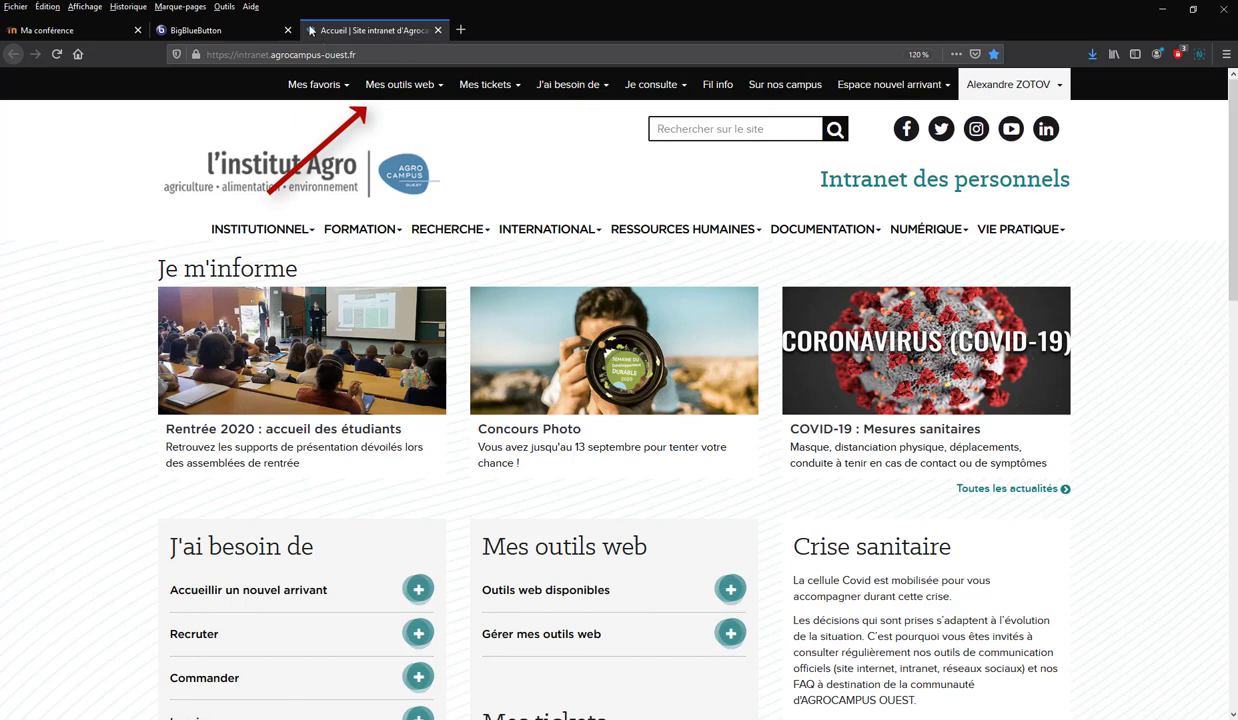
{"action": "left_click", "coordinate": [417, 89]}
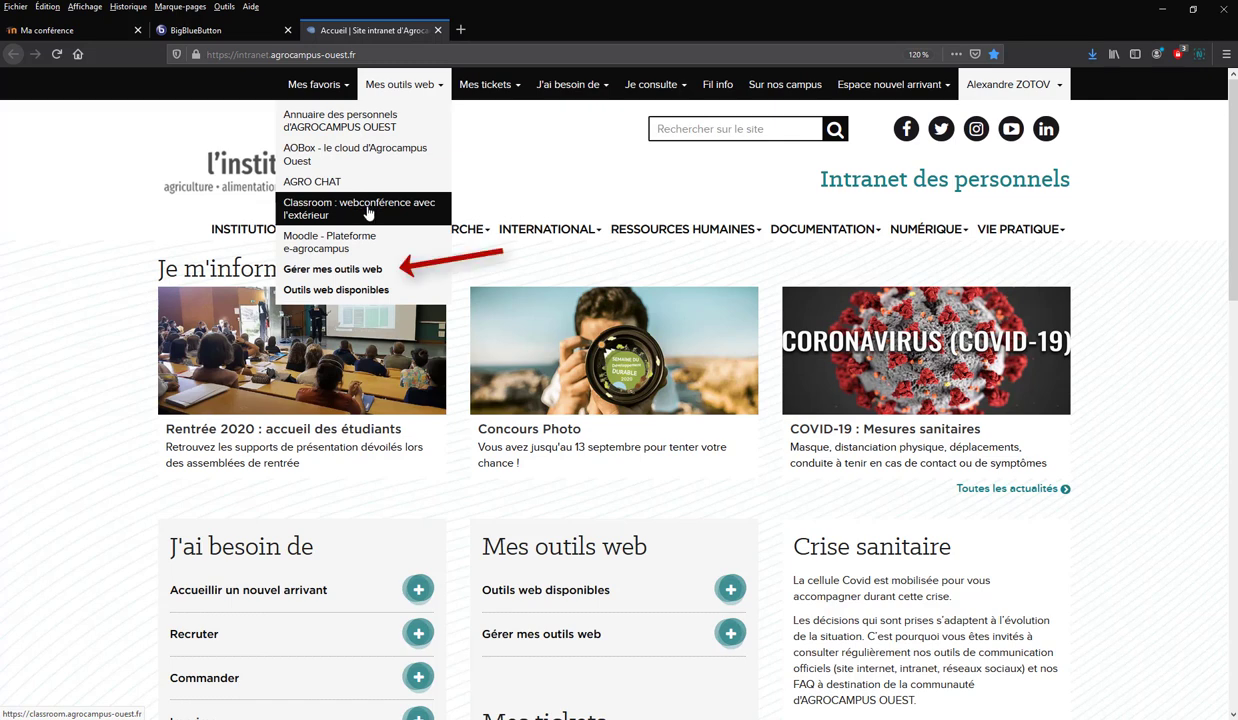
{"action": "left_click", "coordinate": [354, 270]}
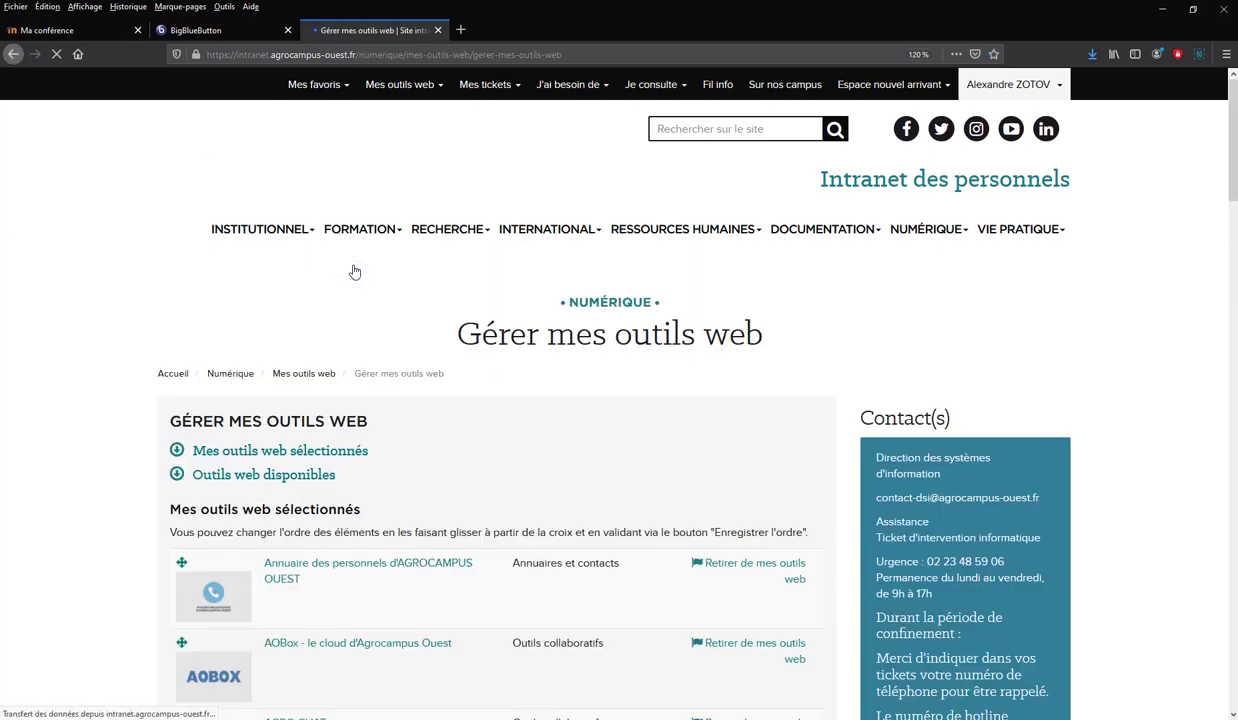
{"action": "scroll", "coordinate": [483, 275], "scroll_direction": "down", "scroll_amount": 5}
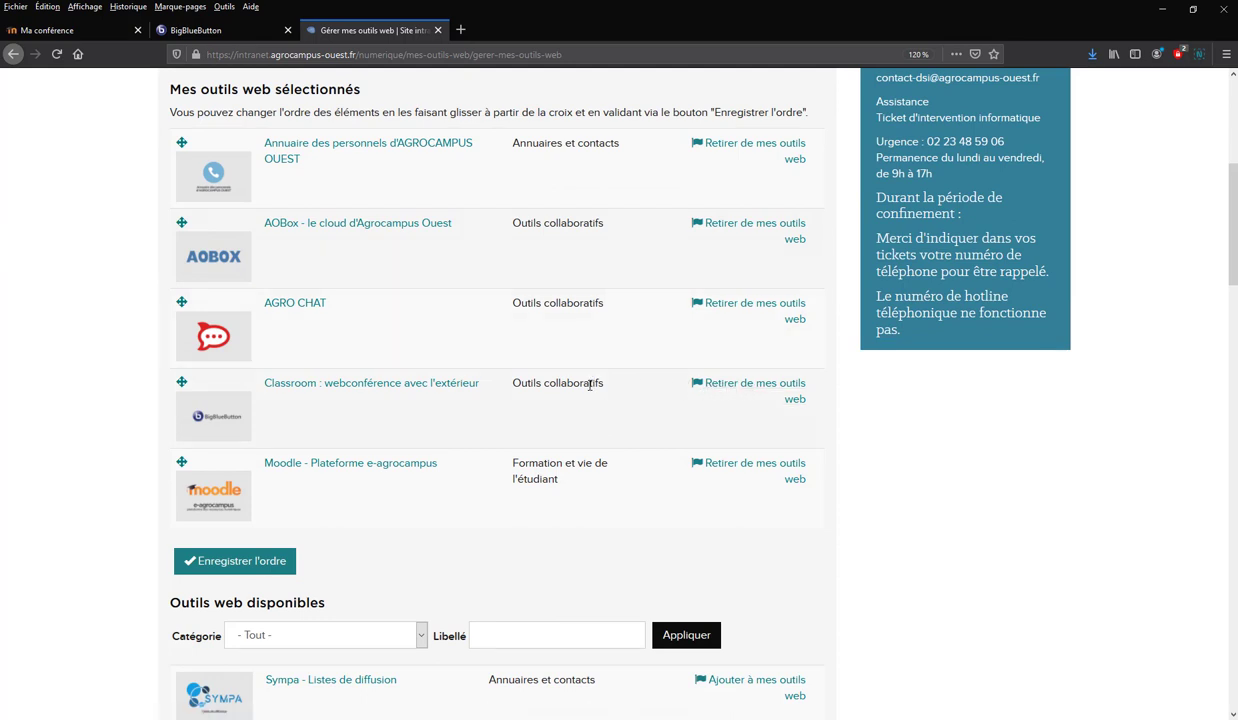
{"action": "left_click", "coordinate": [437, 31]}
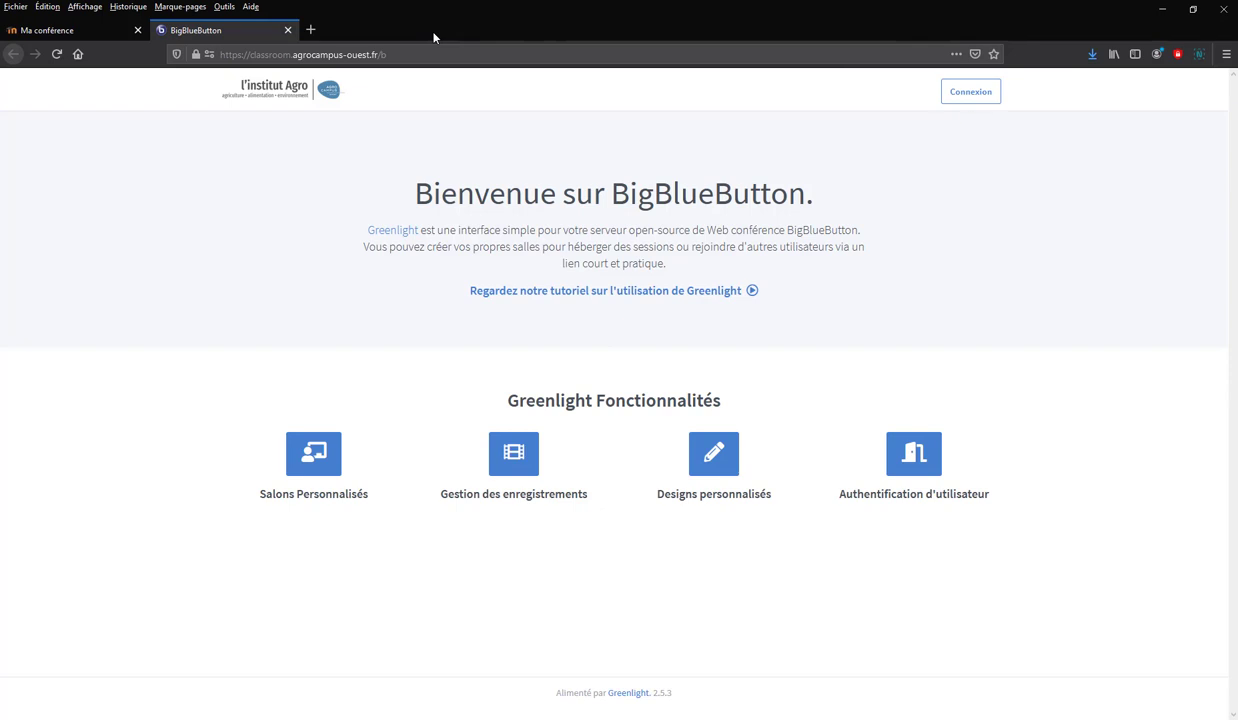
Sign in to the BigBlueButton Greenlight site with the prefilled account credentials.
{"action": "left_click", "coordinate": [966, 97]}
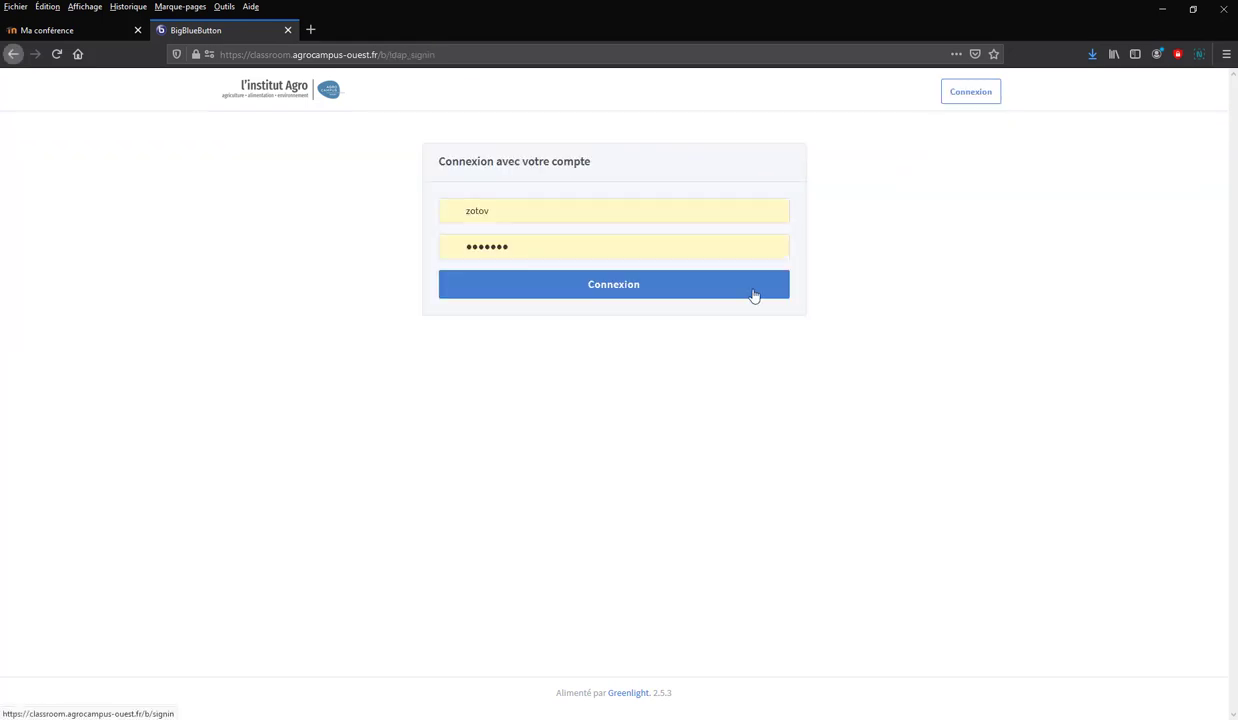
{"action": "left_click", "coordinate": [622, 286]}
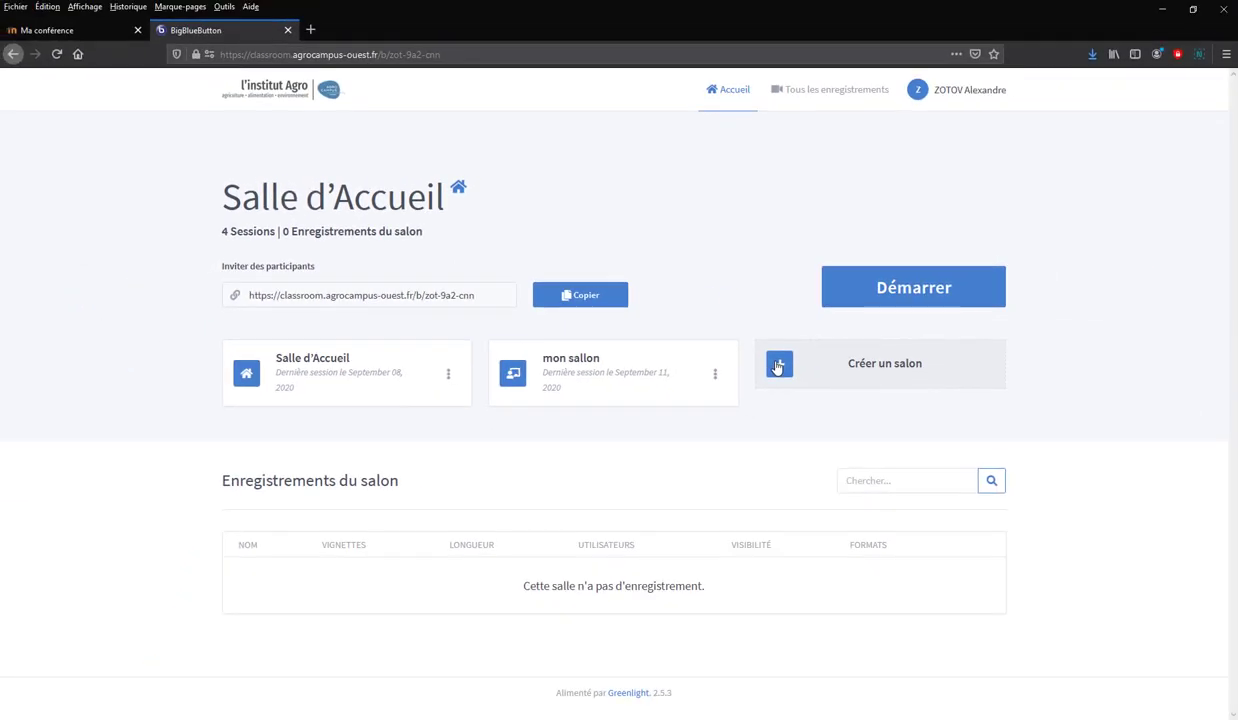
Begin a new room named "Ma conférence", generating an optional room access code and removing it again.
{"action": "left_click", "coordinate": [778, 367]}
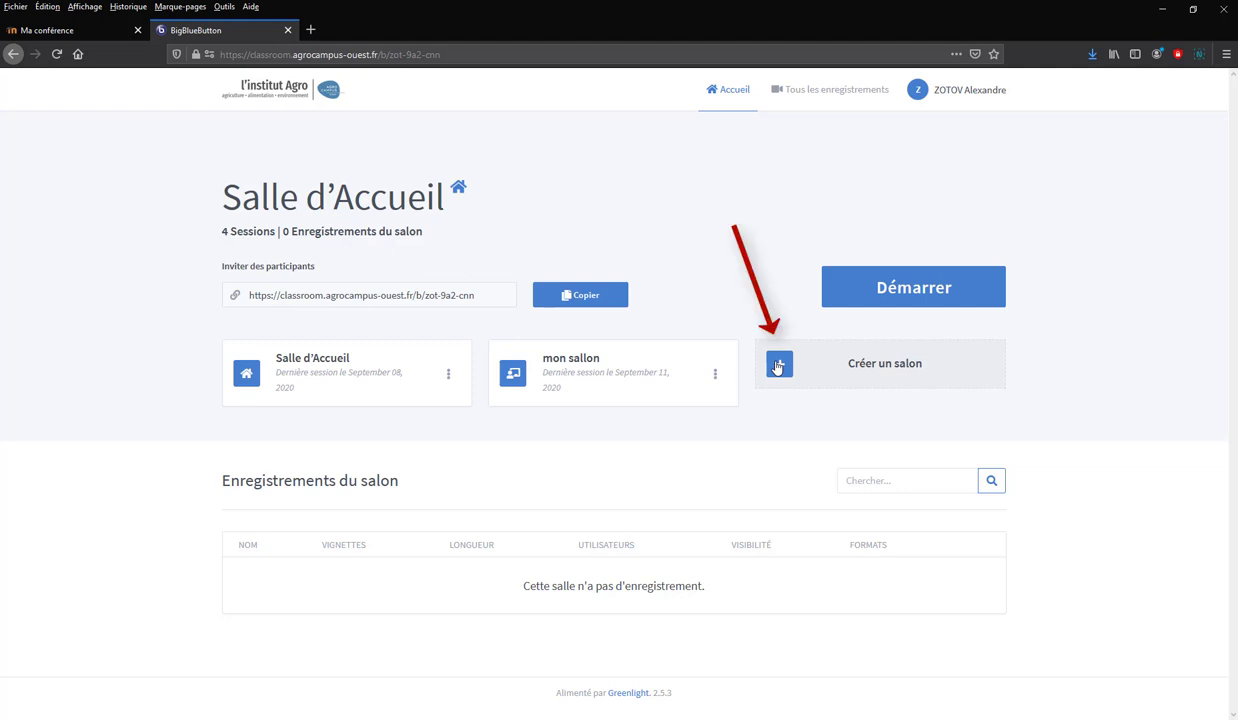
{"action": "left_click", "coordinate": [778, 367]}
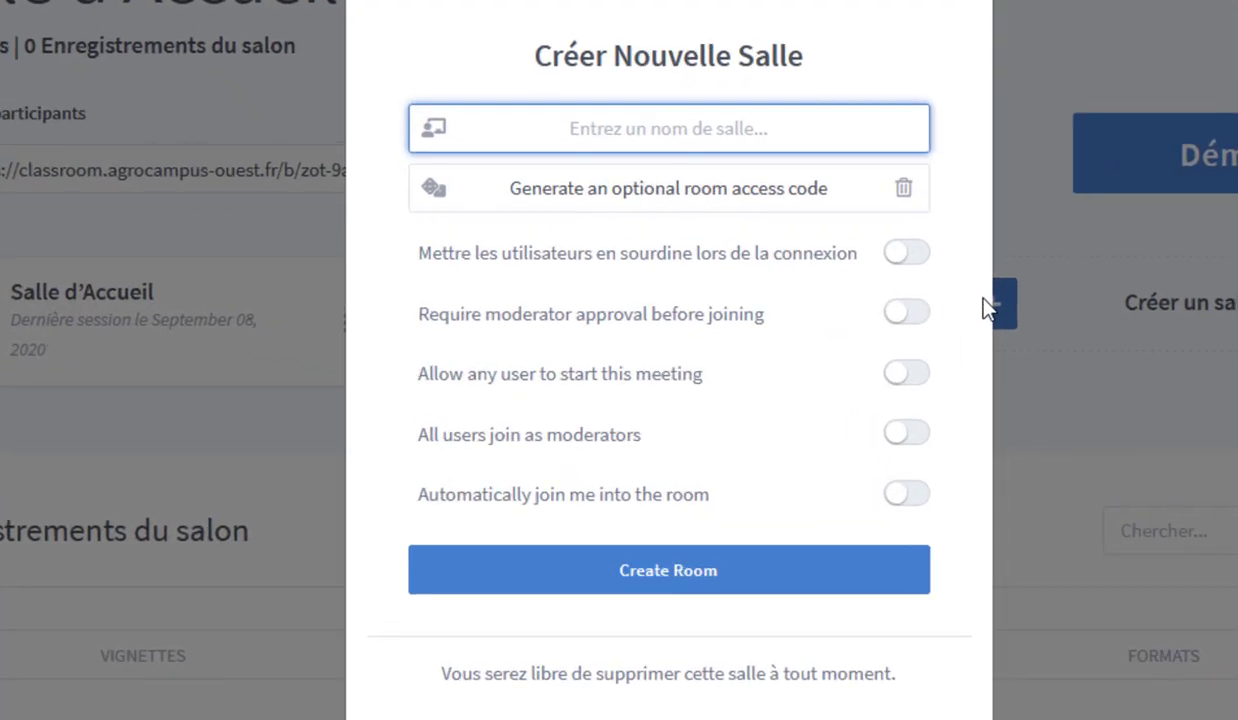
{"action": "type", "text": "Ma"}
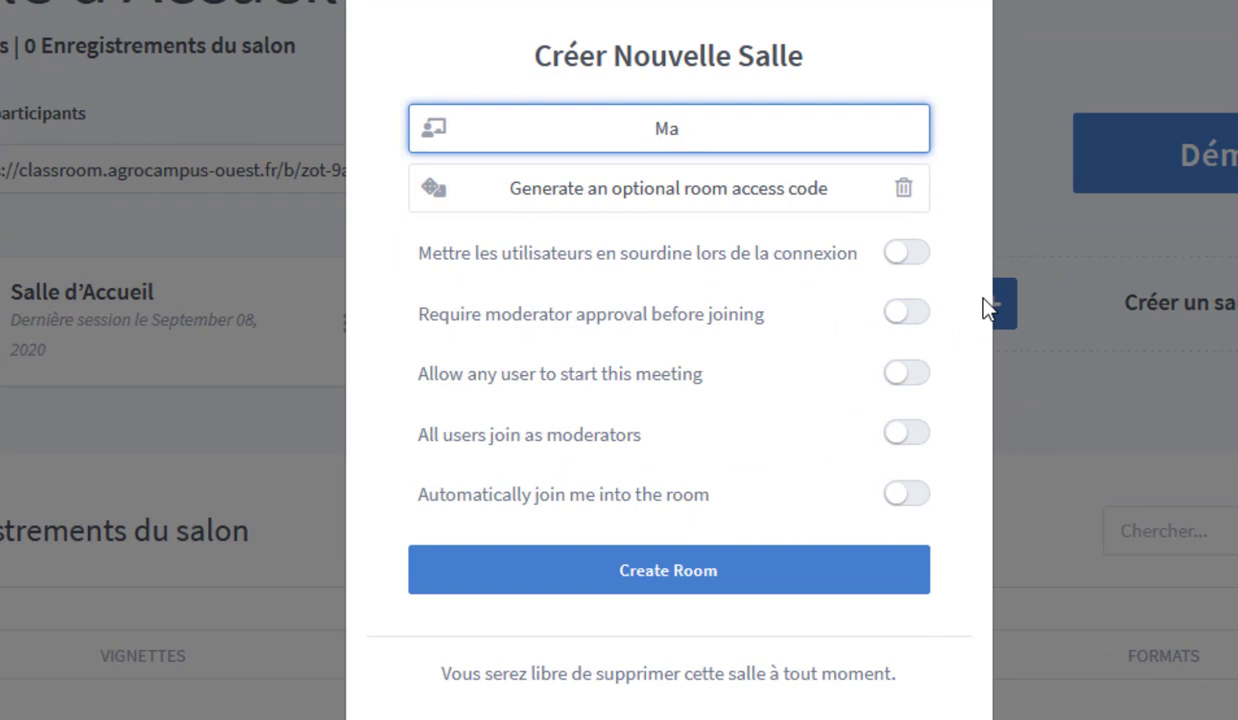
{"action": "type", "text": " conférence"}
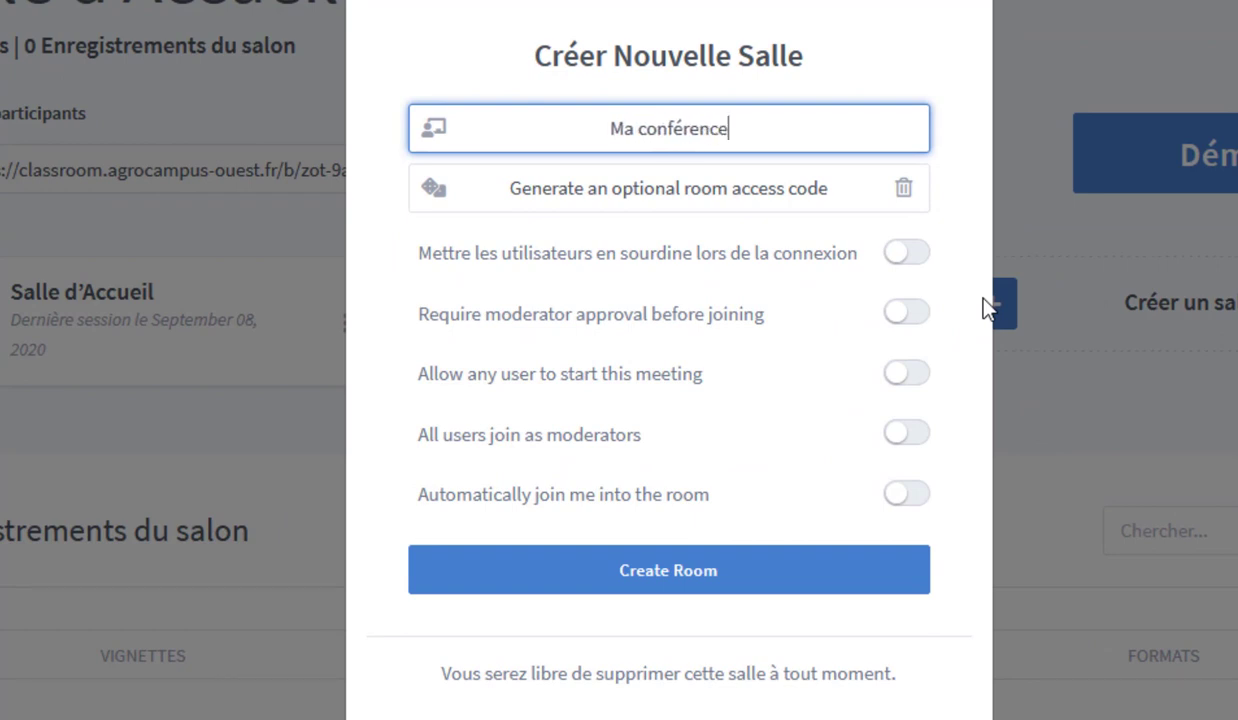
{"action": "left_click", "coordinate": [433, 190]}
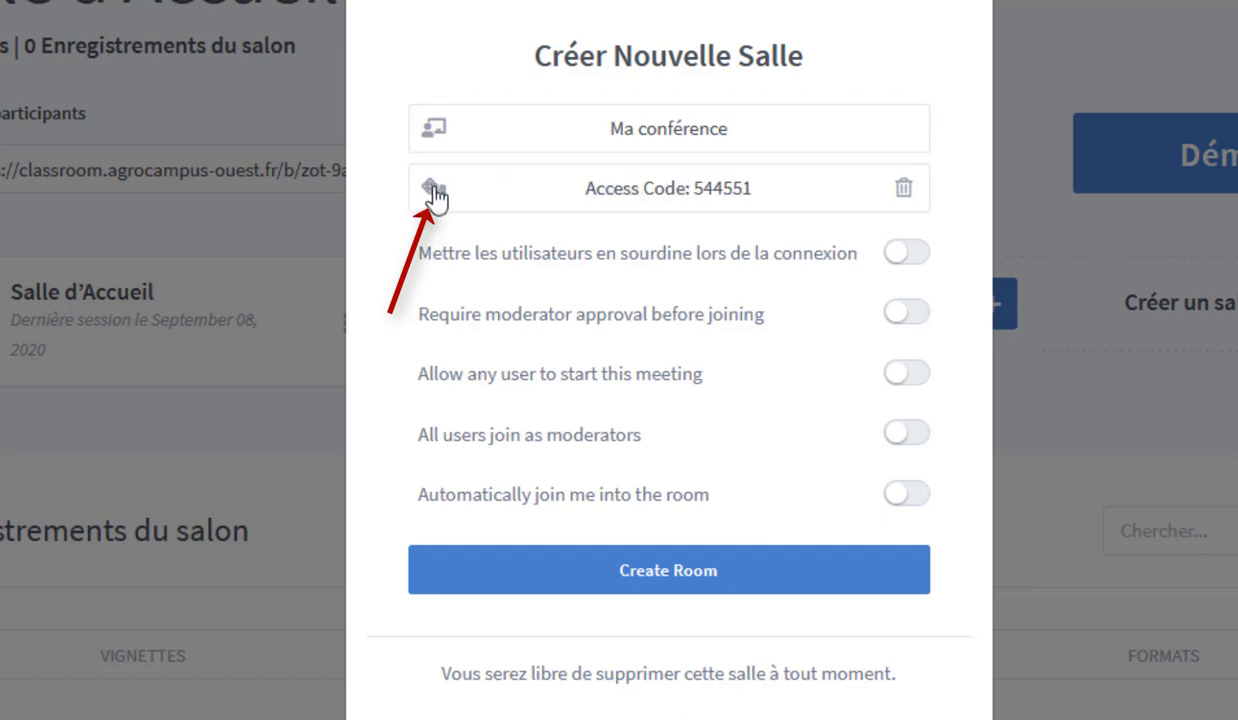
{"action": "left_click", "coordinate": [904, 188]}
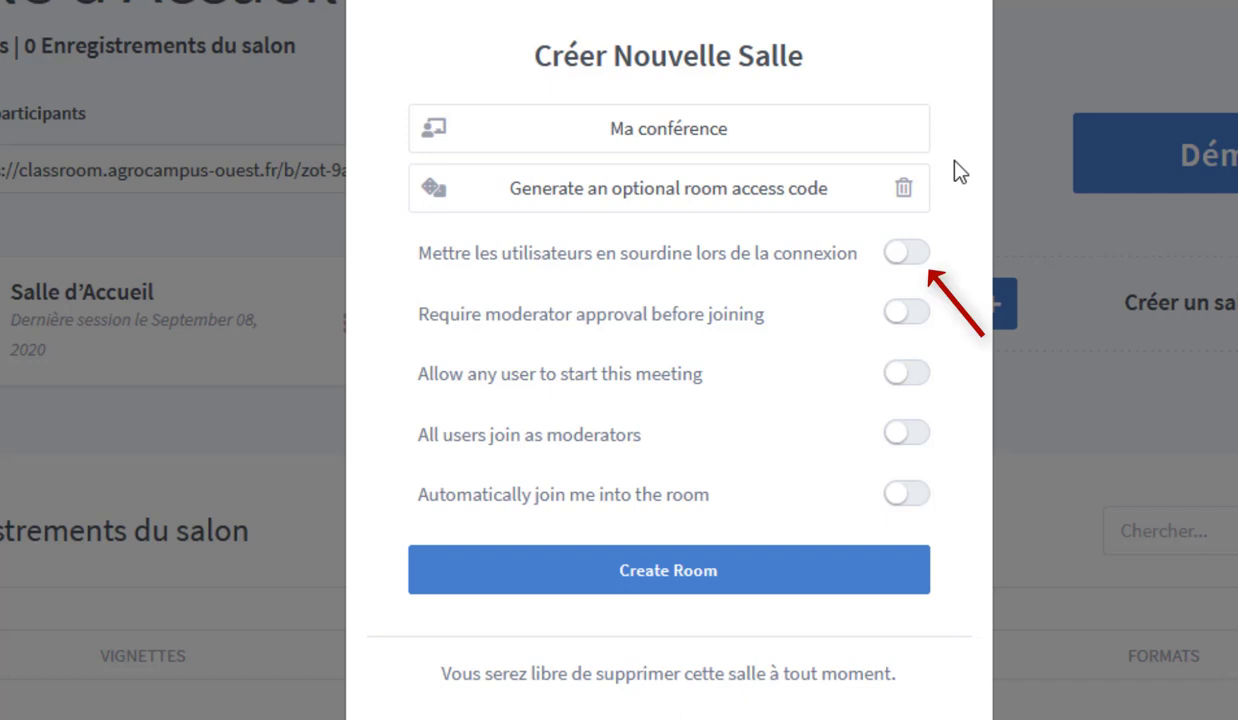
Enable muting on connection, moderator approval, any user starting the meeting, all users joining as moderators, and automatically joining the room.
{"action": "left_click", "coordinate": [908, 258]}
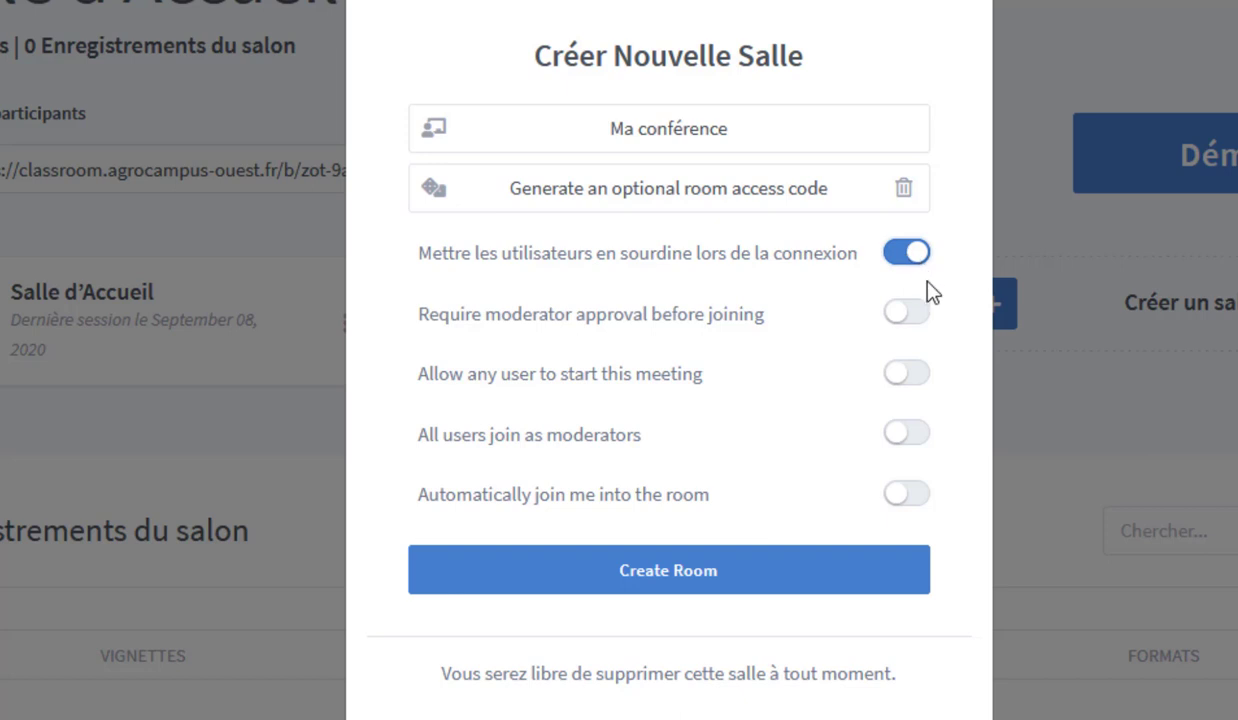
{"action": "left_click", "coordinate": [906, 318]}
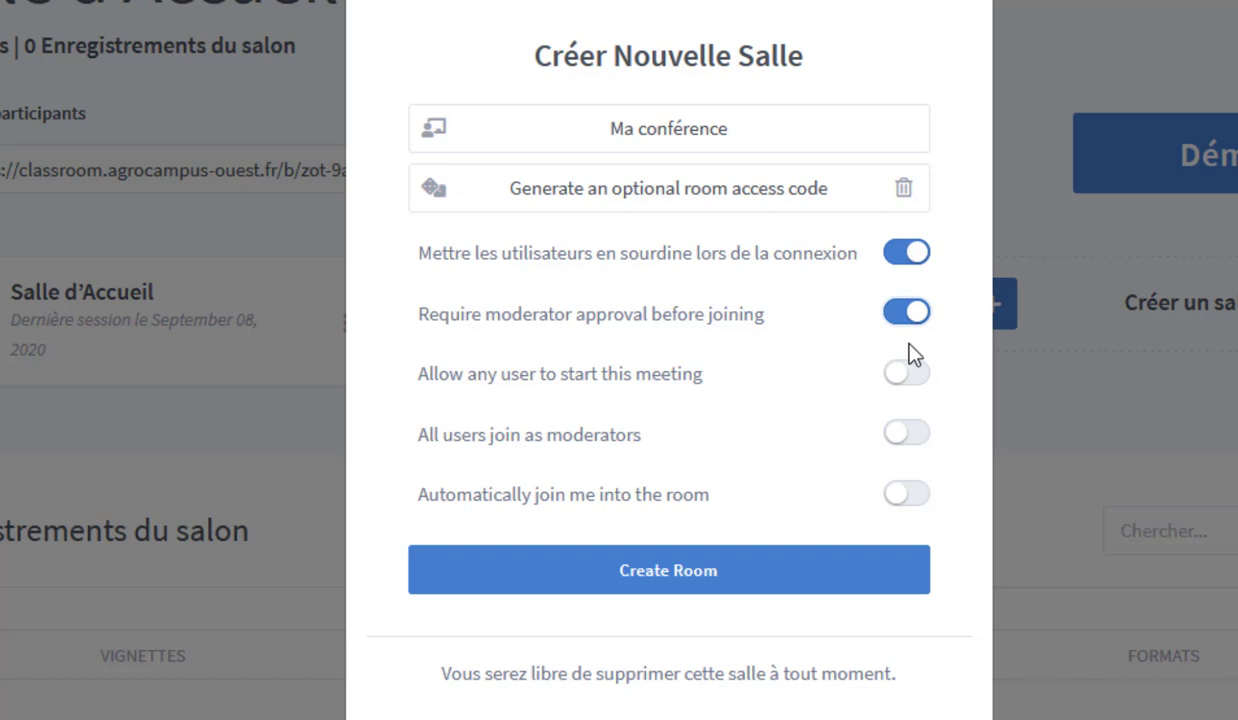
{"action": "left_click", "coordinate": [902, 380]}
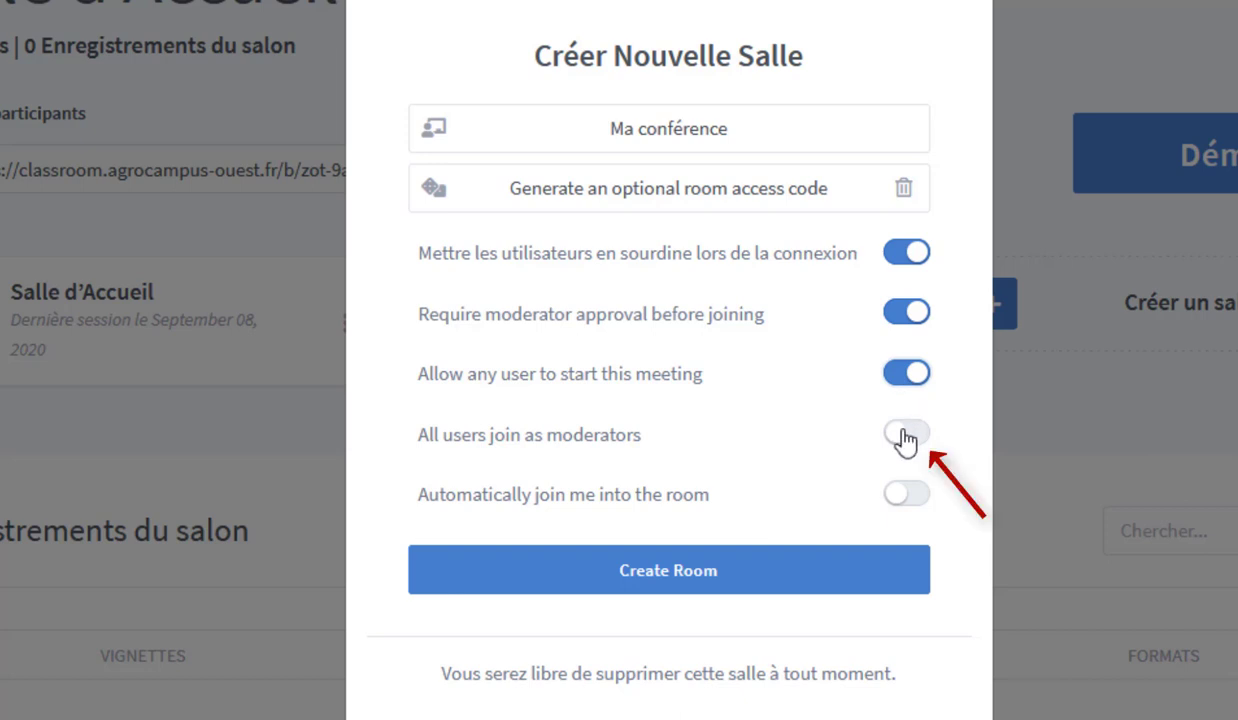
{"action": "left_click", "coordinate": [904, 436]}
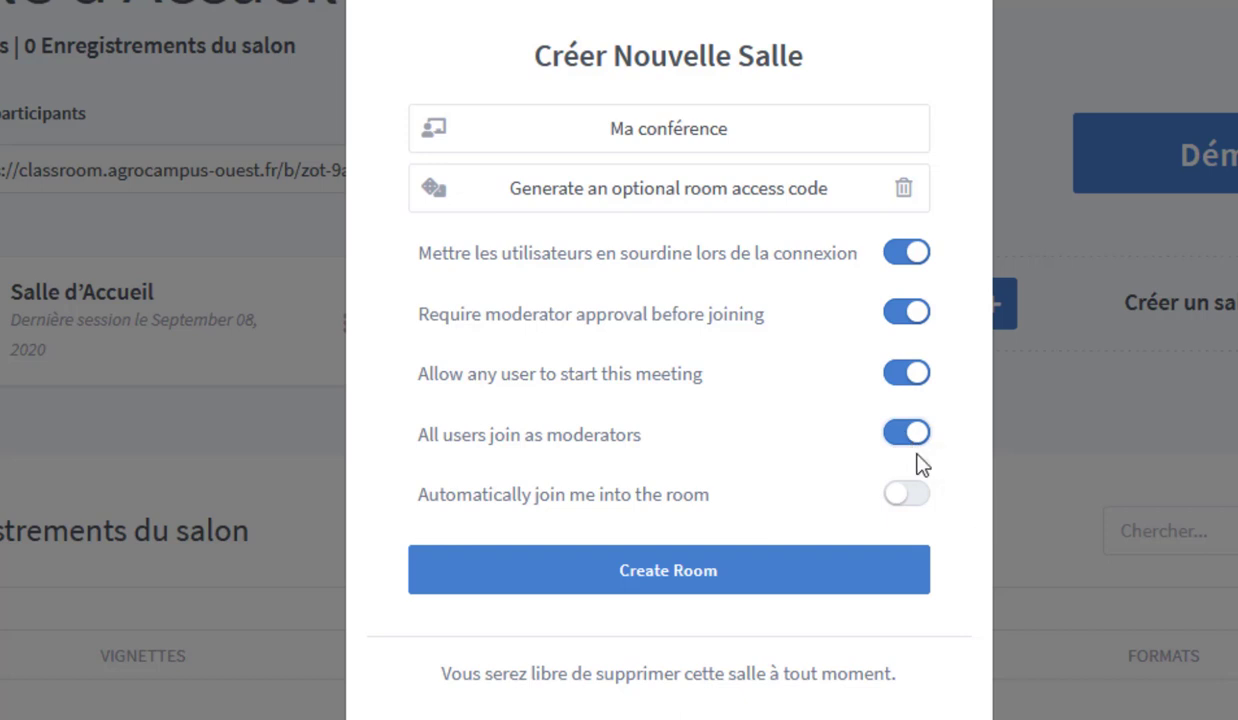
{"action": "left_click", "coordinate": [909, 500]}
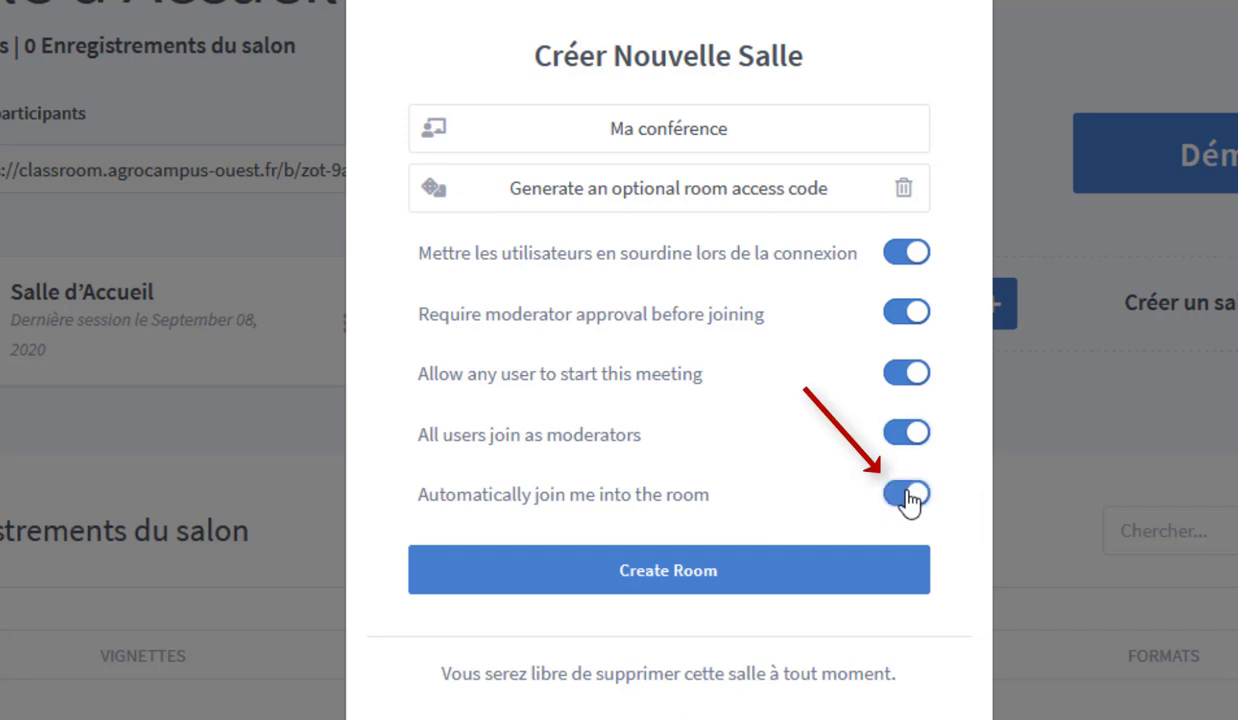
Disable moderator approval, any user starting the meeting and all users joining as moderators, and create the room.
{"action": "left_click", "coordinate": [912, 315]}
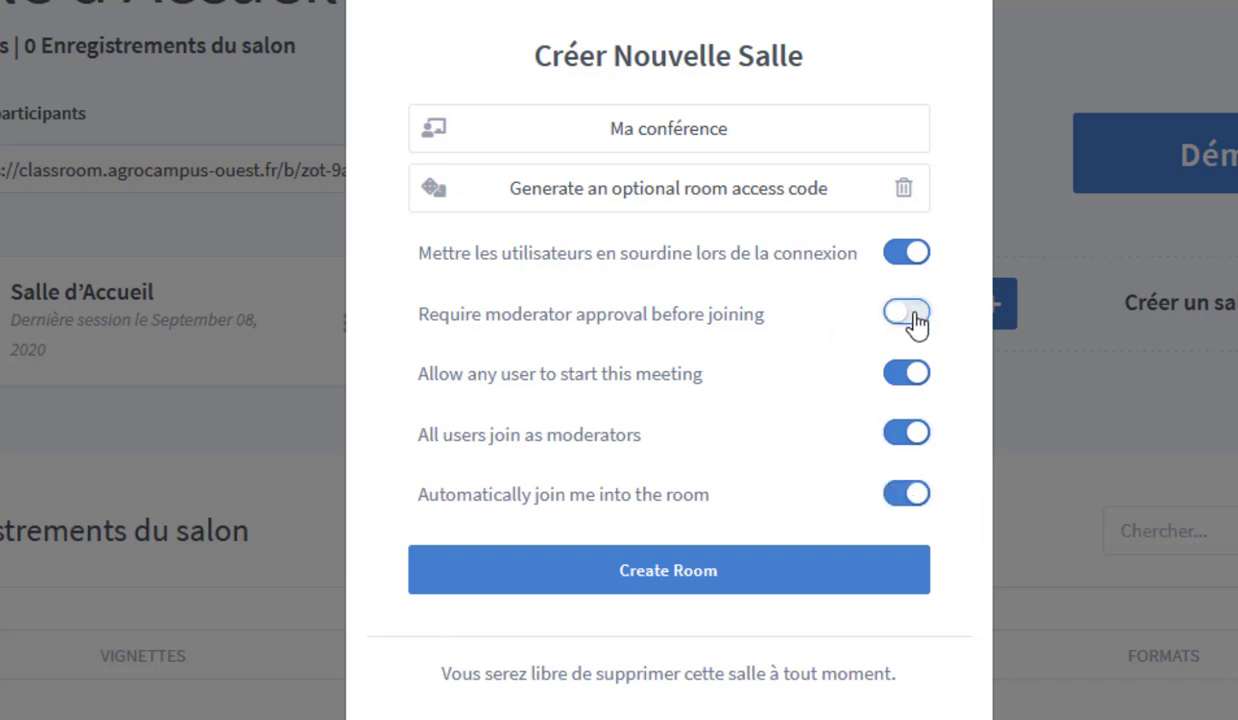
{"action": "left_click", "coordinate": [905, 376]}
{"action": "left_click", "coordinate": [905, 434]}
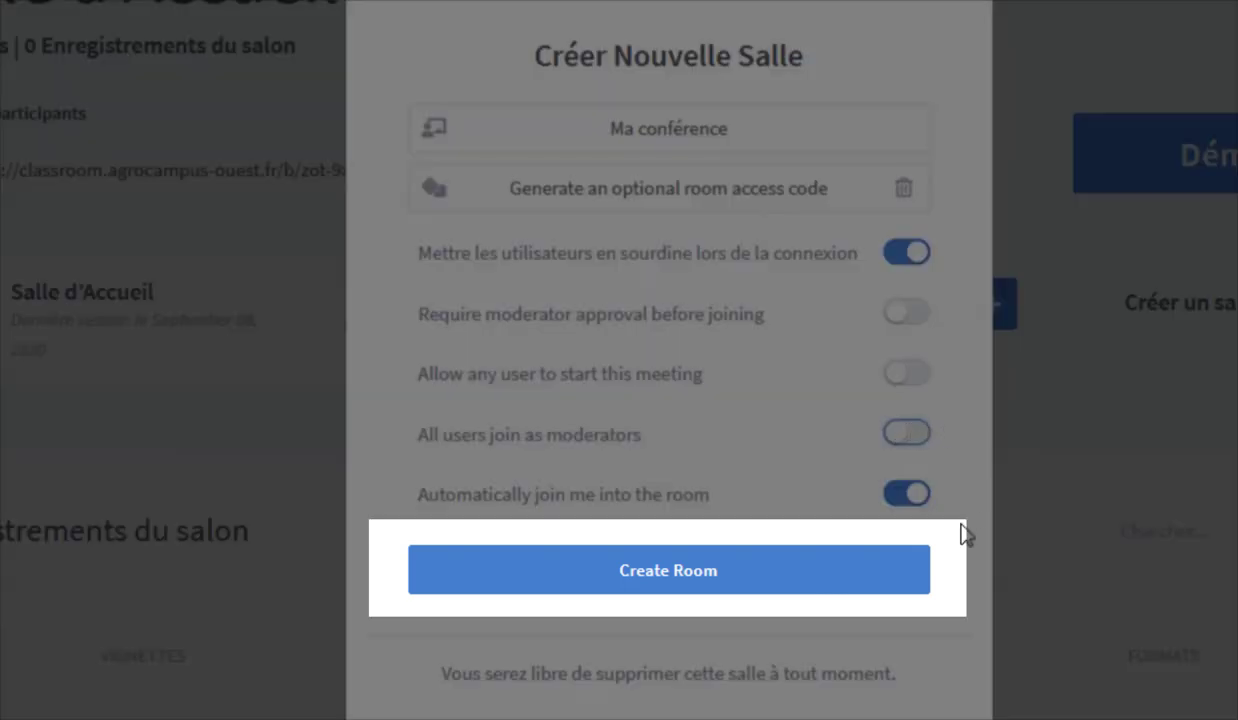
{"action": "left_click", "coordinate": [706, 578]}
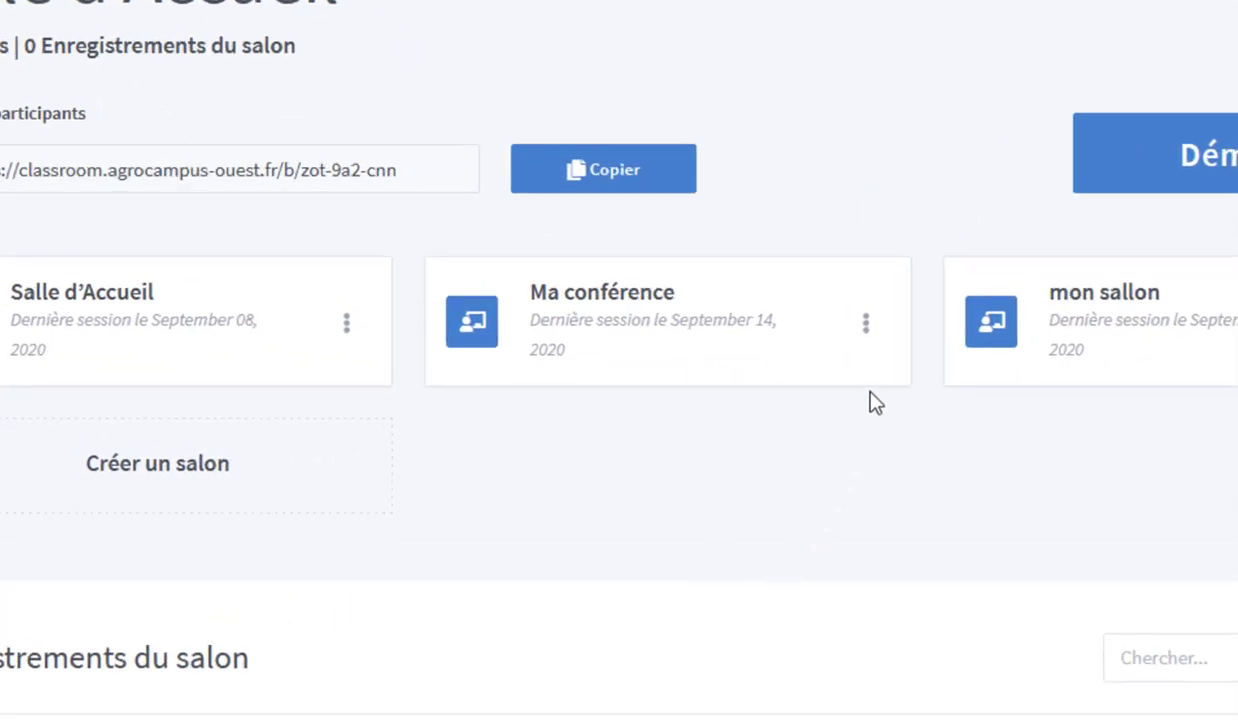
Review the "Ma conférence" room's settings and its management options without changing anything.
{"action": "left_click", "coordinate": [865, 323]}
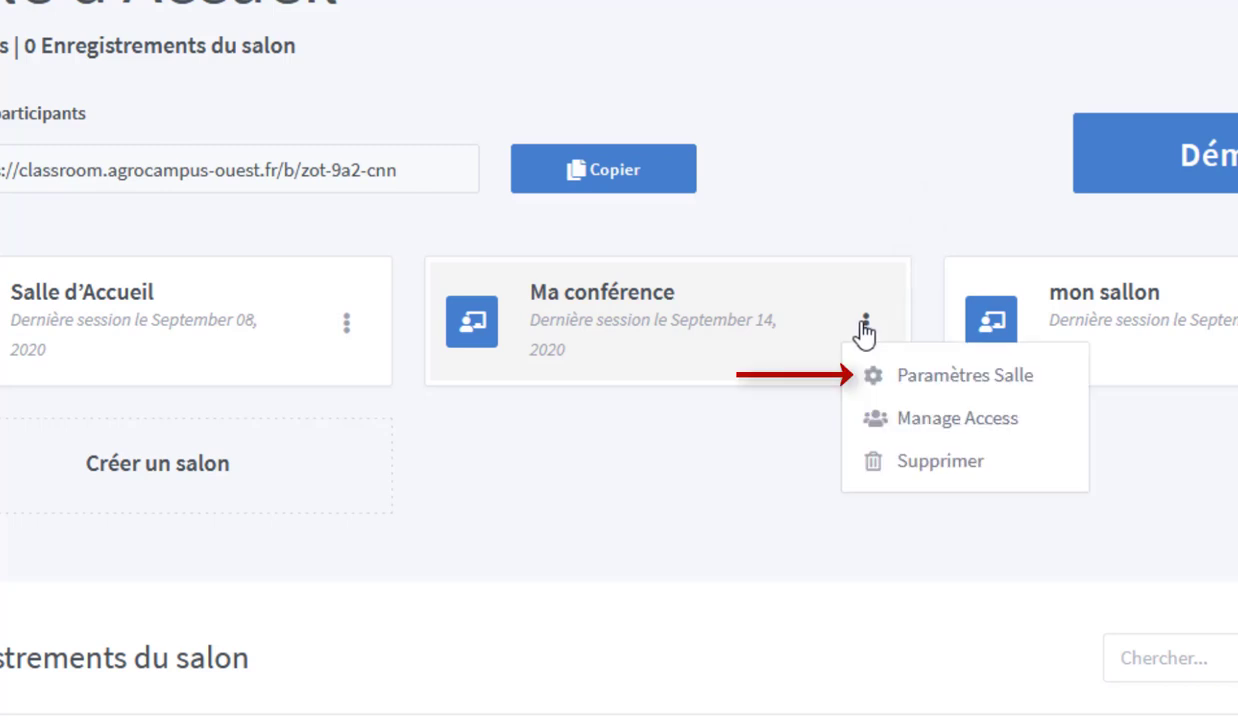
{"action": "left_click", "coordinate": [884, 376]}
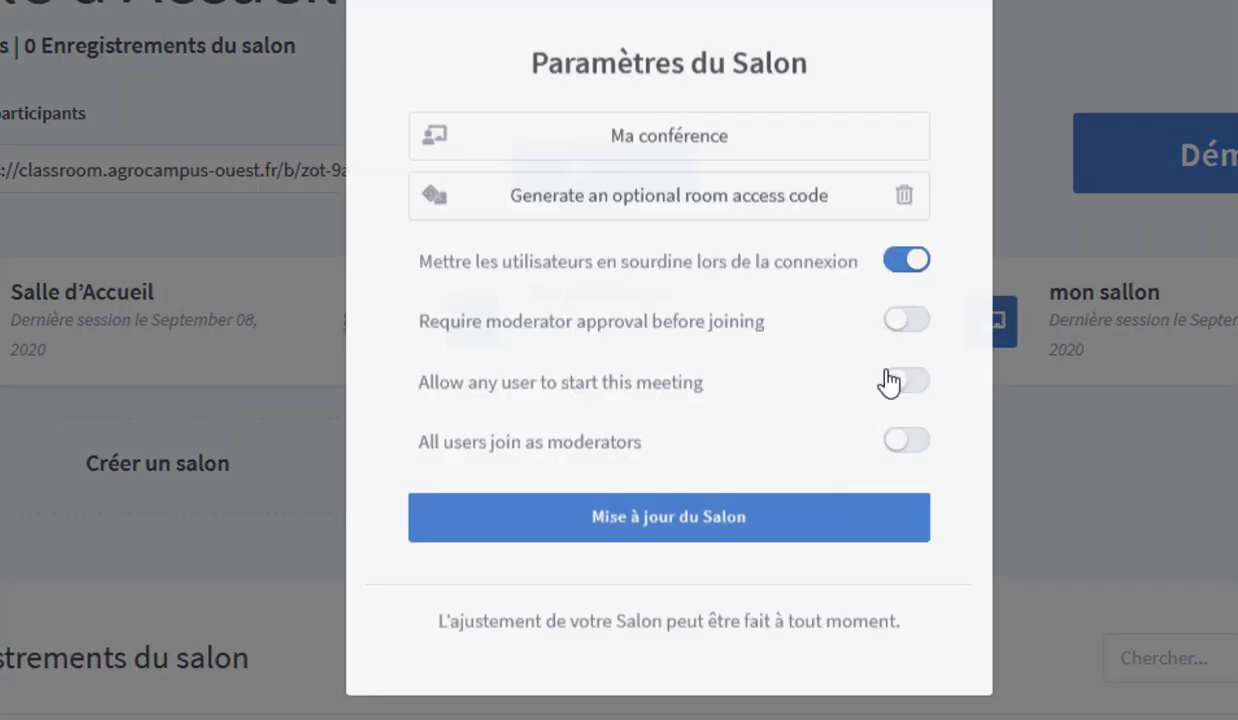
{"action": "left_click", "coordinate": [1057, 447]}
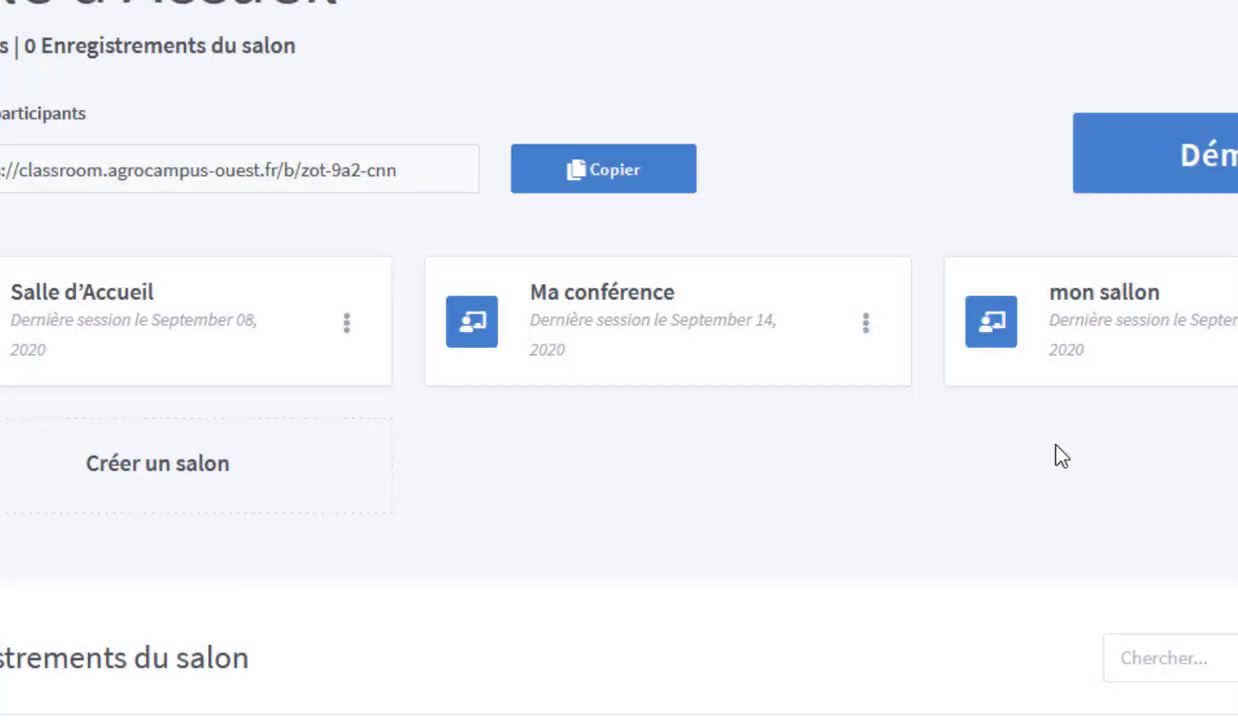
{"action": "left_click", "coordinate": [866, 322]}
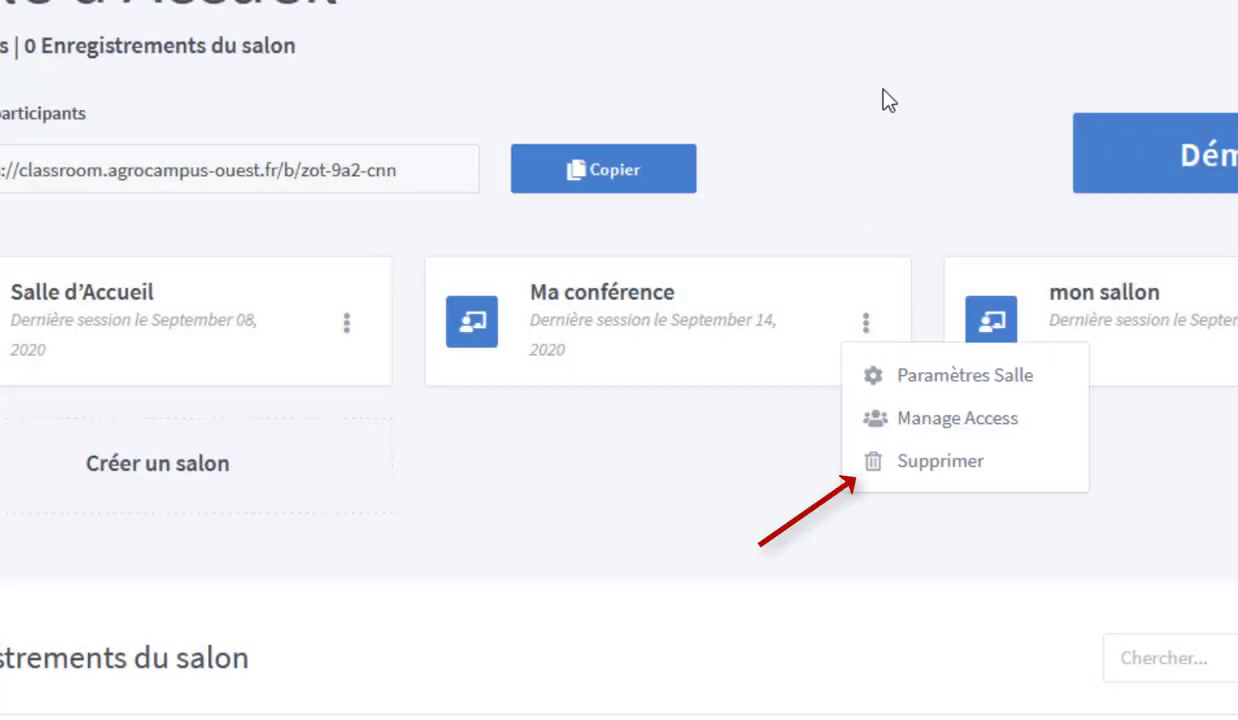
{"action": "left_click", "coordinate": [882, 86]}
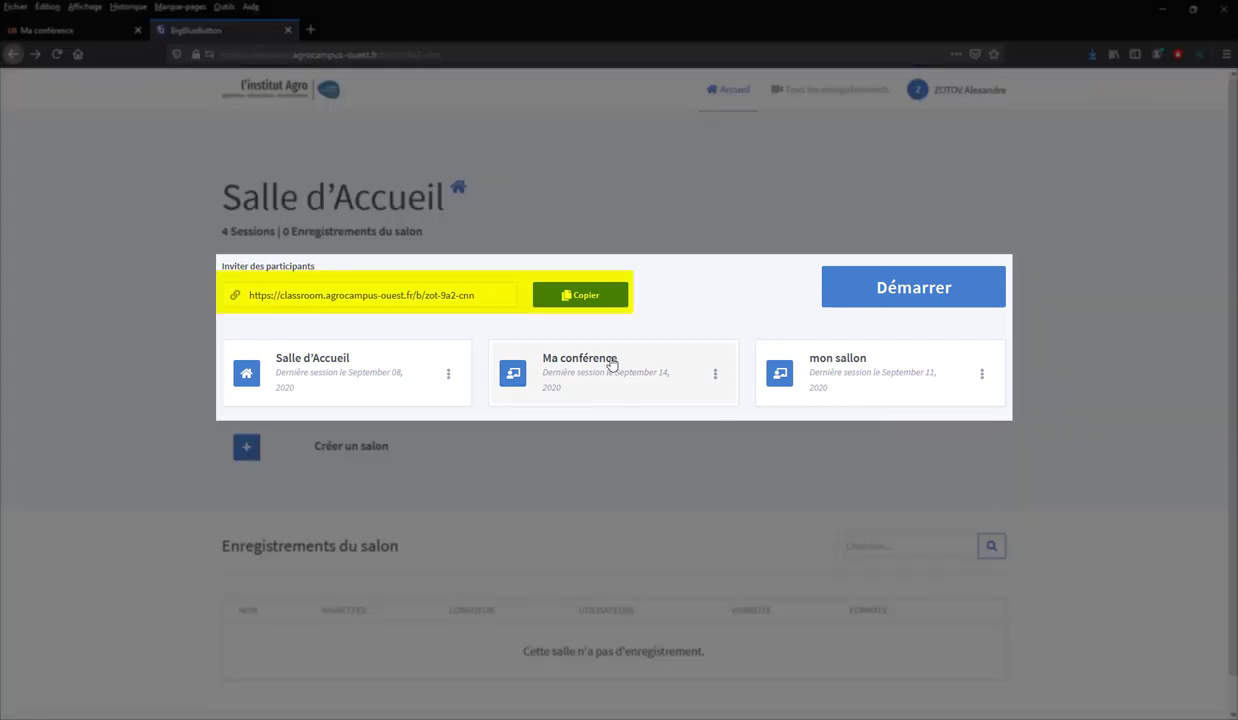
Select the rooms "Ma conférence", "Salle d'Accueil" and "mon sallon" in turn to view each one's invitation link.
{"action": "left_click", "coordinate": [612, 362]}
{"action": "left_click", "coordinate": [417, 356]}
{"action": "left_click", "coordinate": [866, 362]}
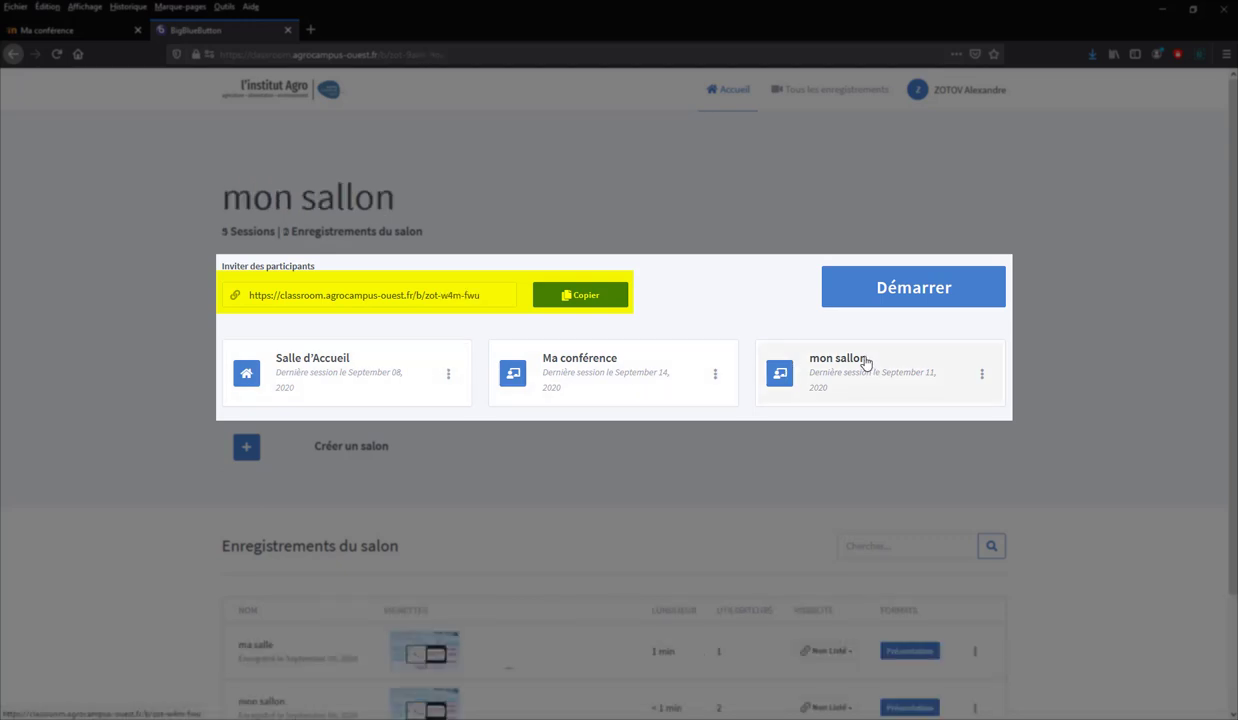
Select the room "Ma conférence" and copy its invitation link for participants.
{"action": "left_click", "coordinate": [630, 365]}
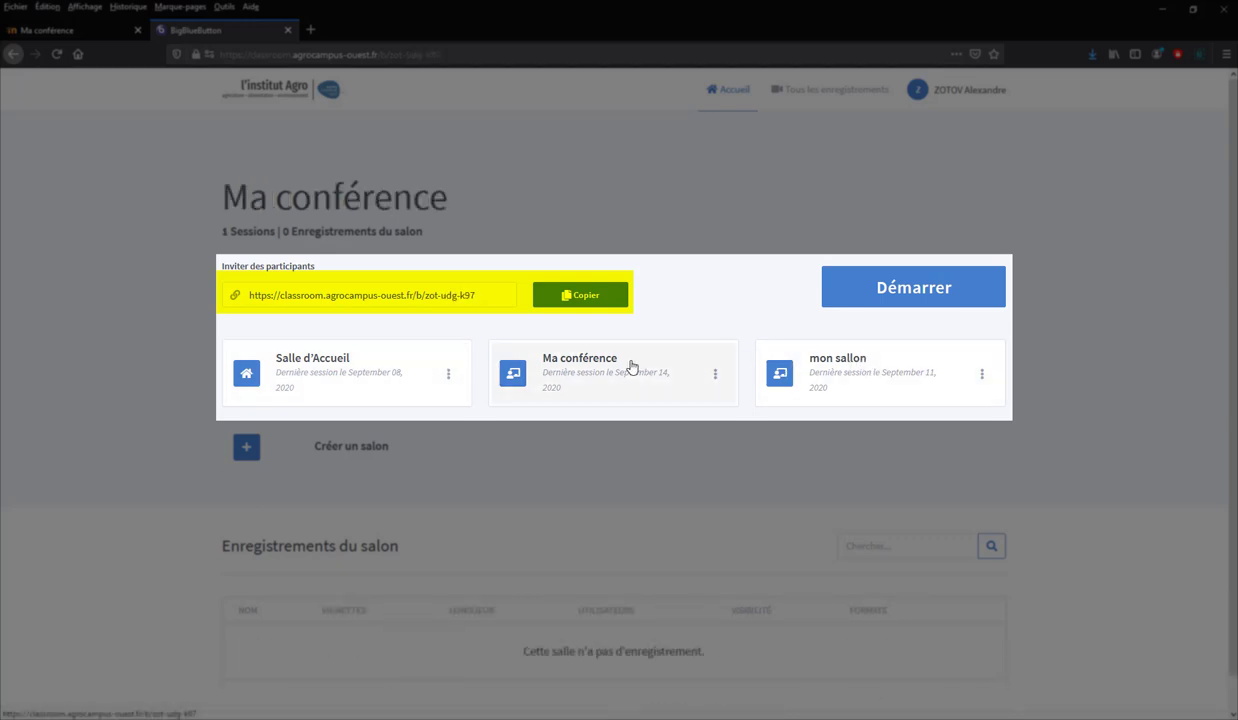
{"action": "left_click", "coordinate": [572, 298]}
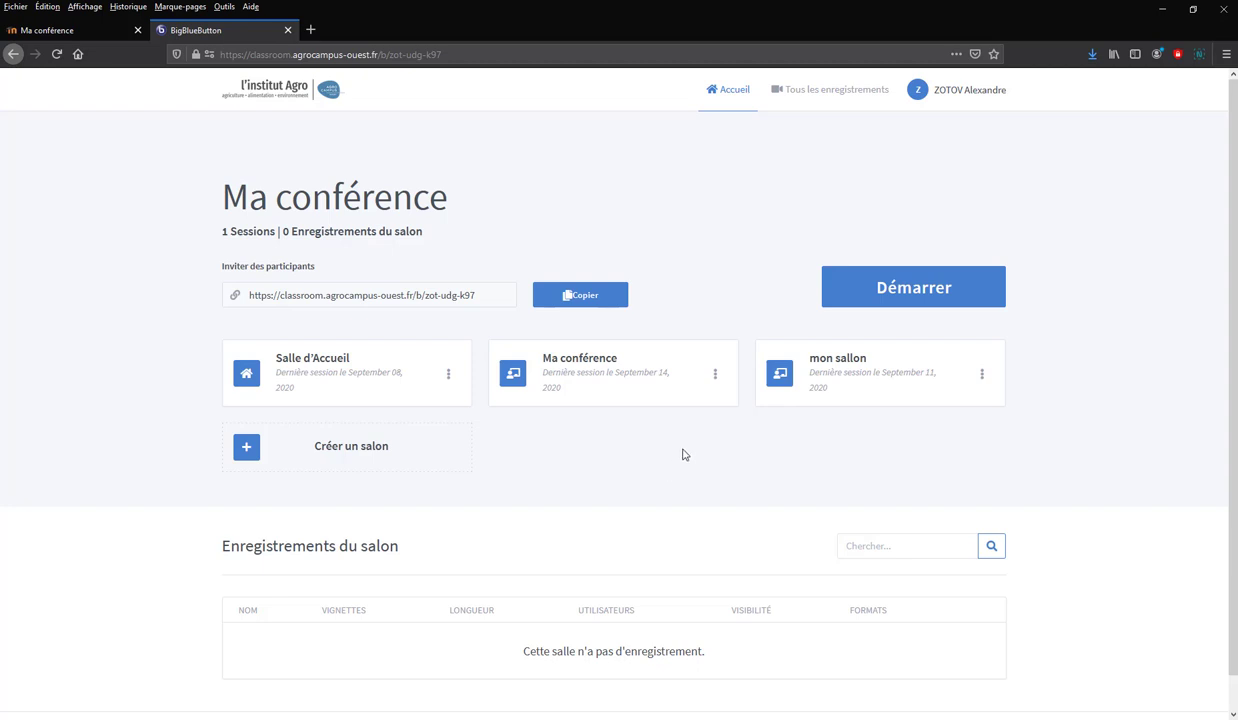
Share access to the room "Ma conférence" with a colleague found by surname, and save the changes.
{"action": "left_click", "coordinate": [715, 376]}
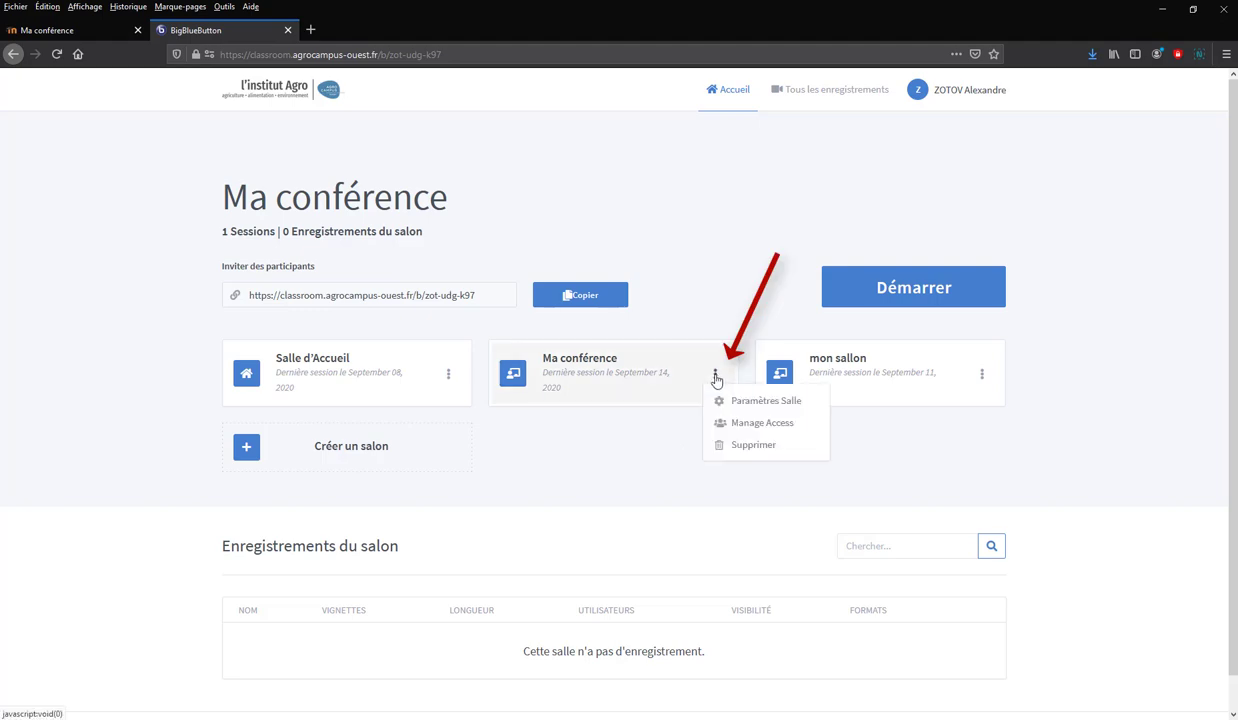
{"action": "left_click", "coordinate": [750, 425]}
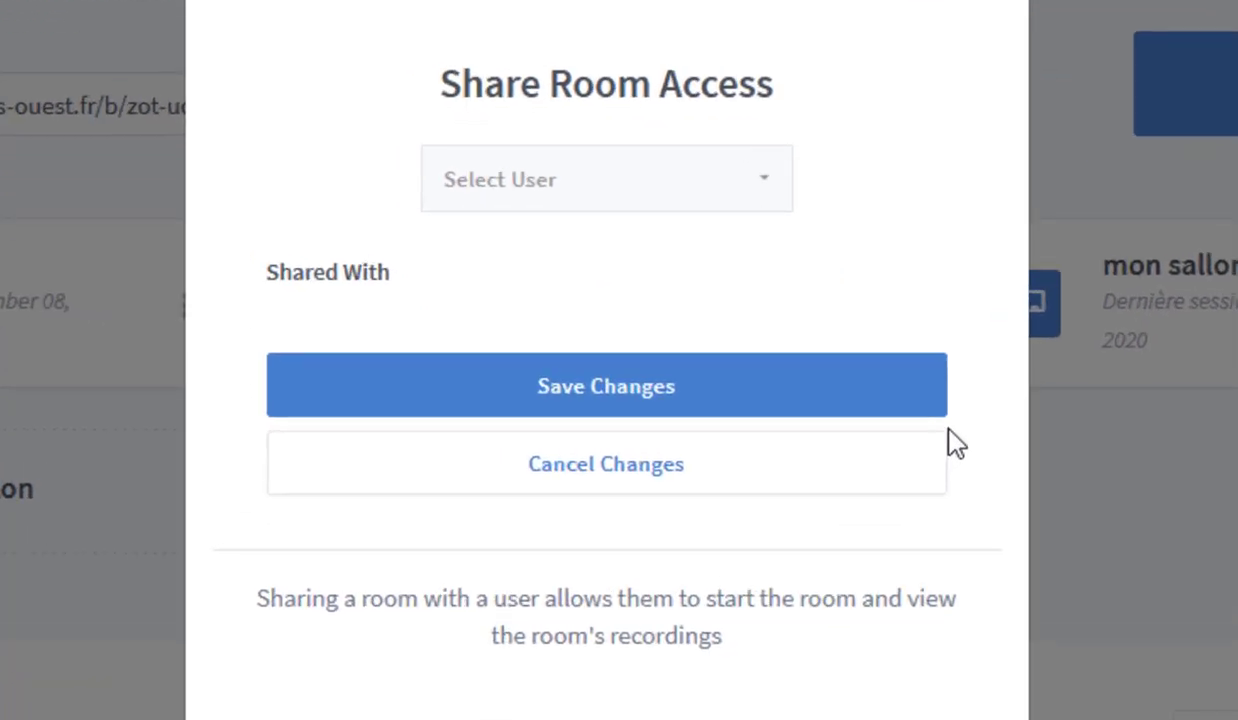
{"action": "left_click", "coordinate": [770, 180]}
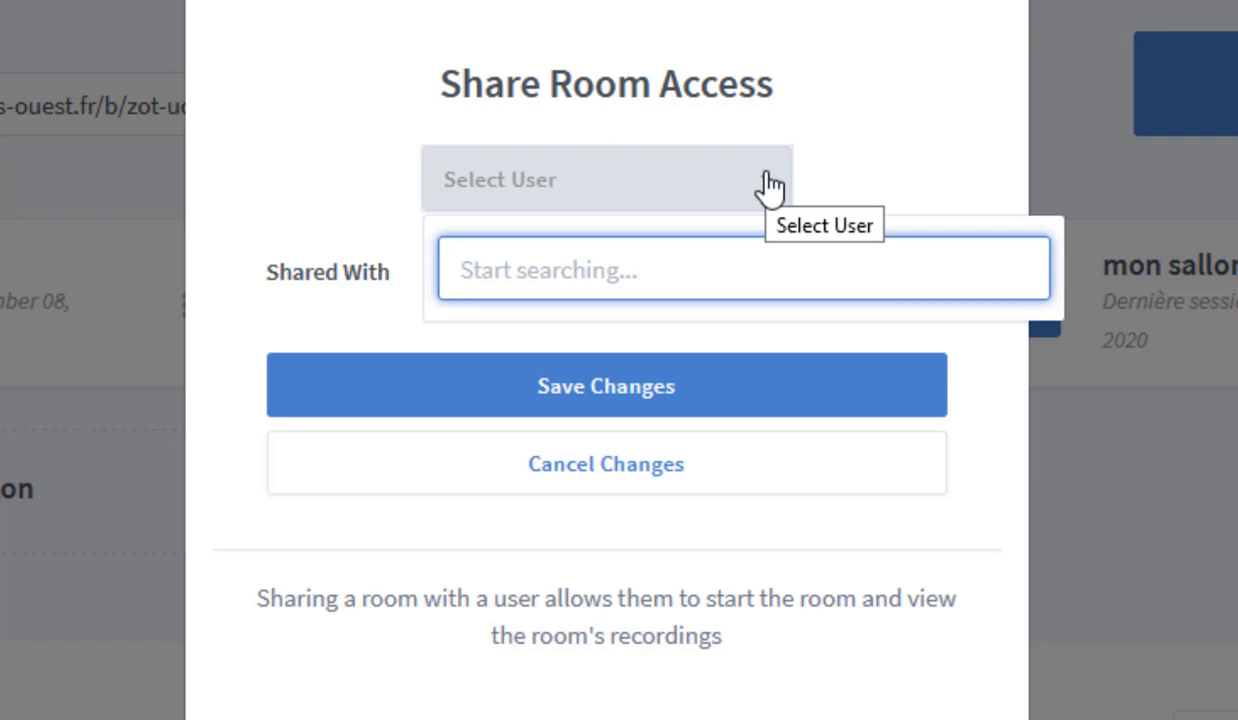
{"action": "type", "text": "g"}
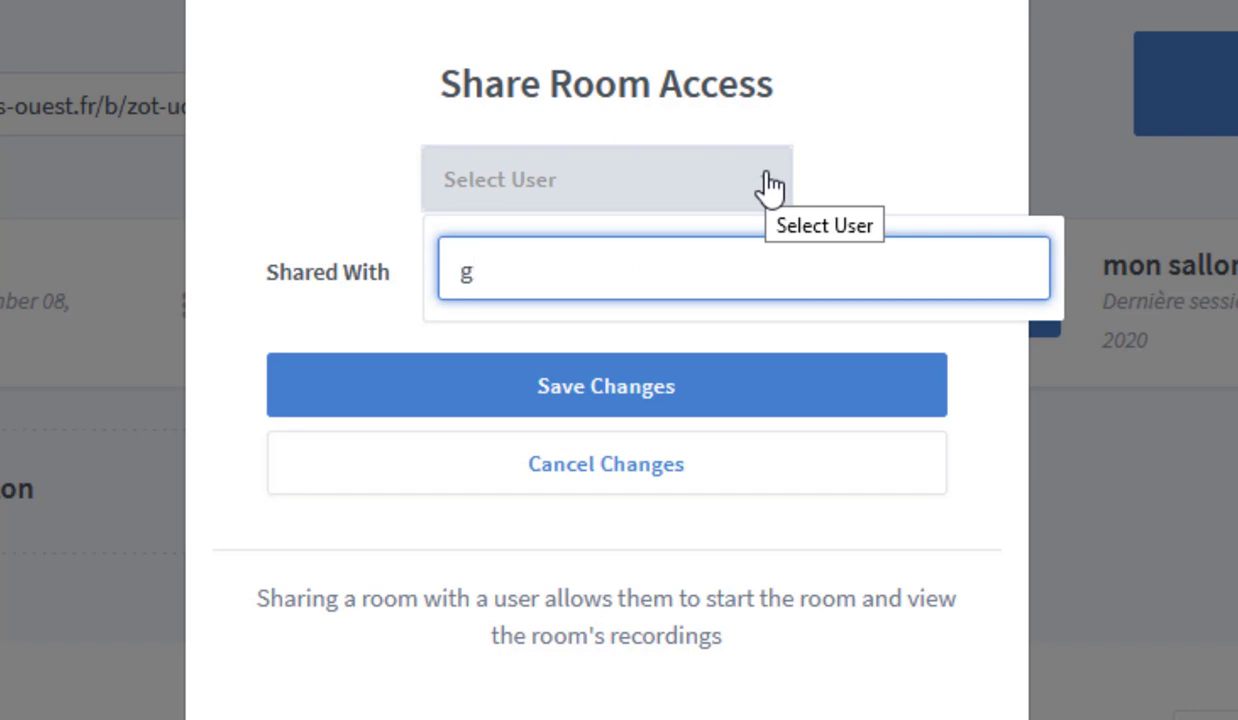
{"action": "type", "text": "uya"}
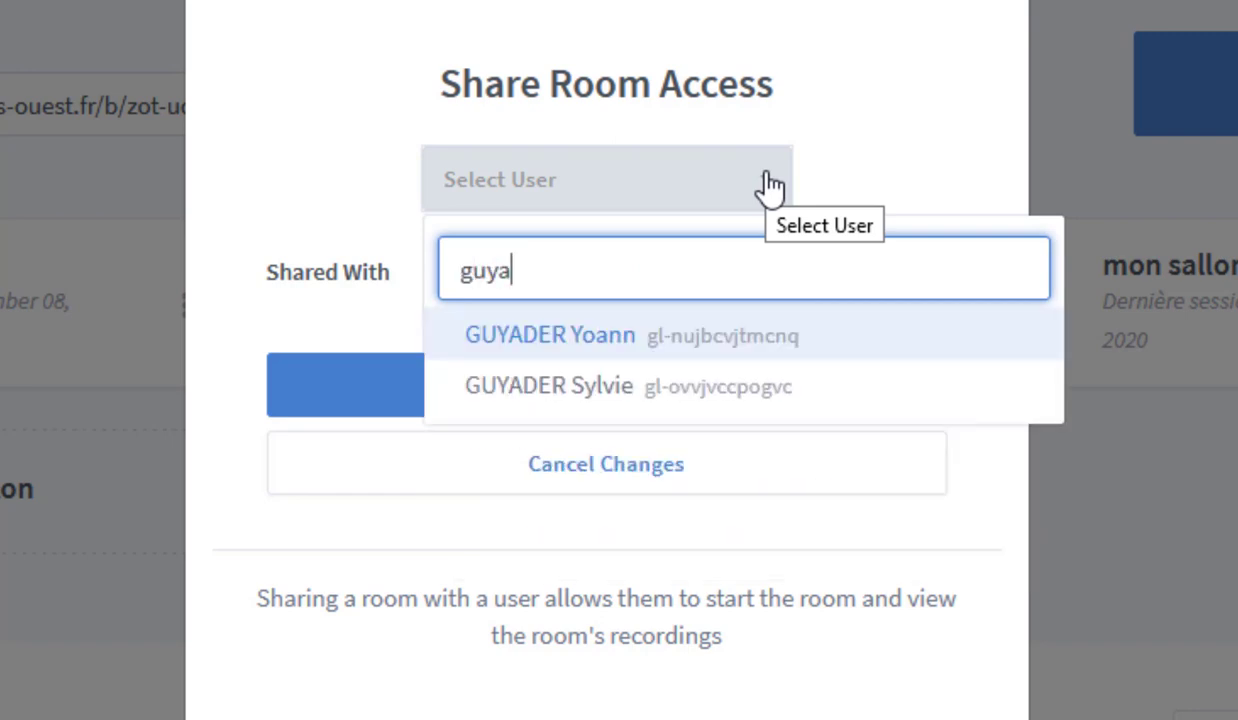
{"action": "left_click", "coordinate": [680, 340]}
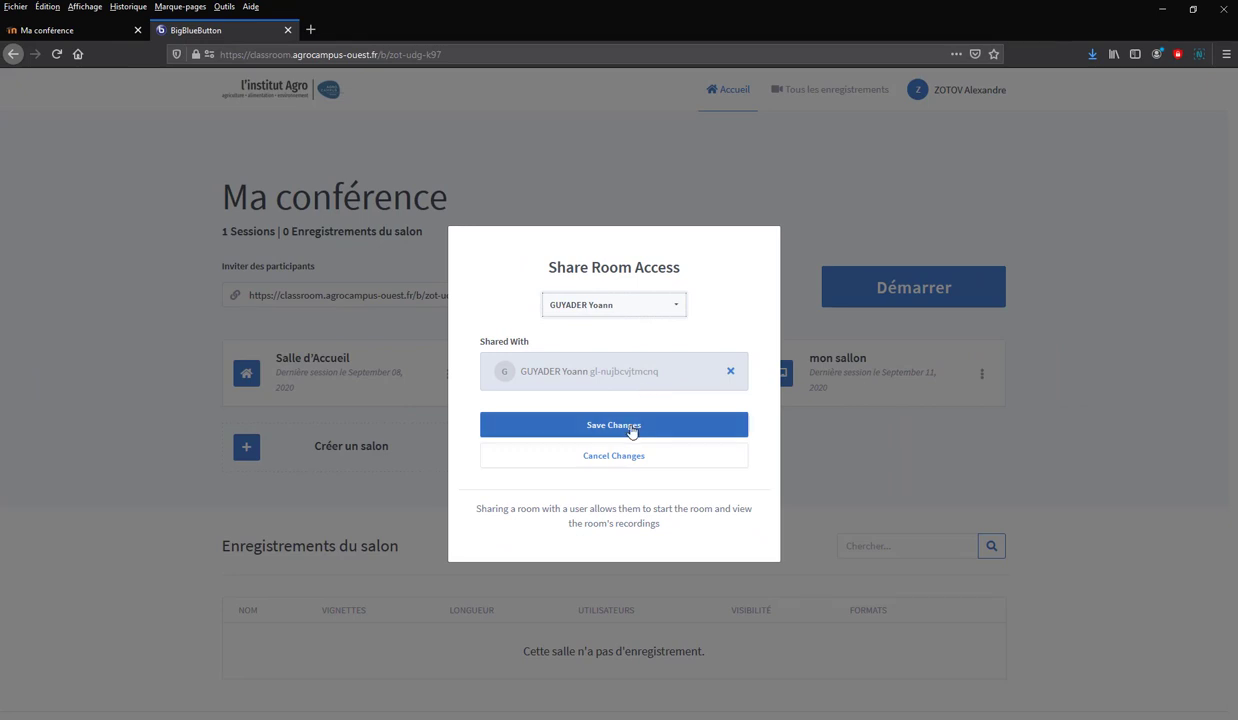
{"action": "left_click", "coordinate": [632, 427]}
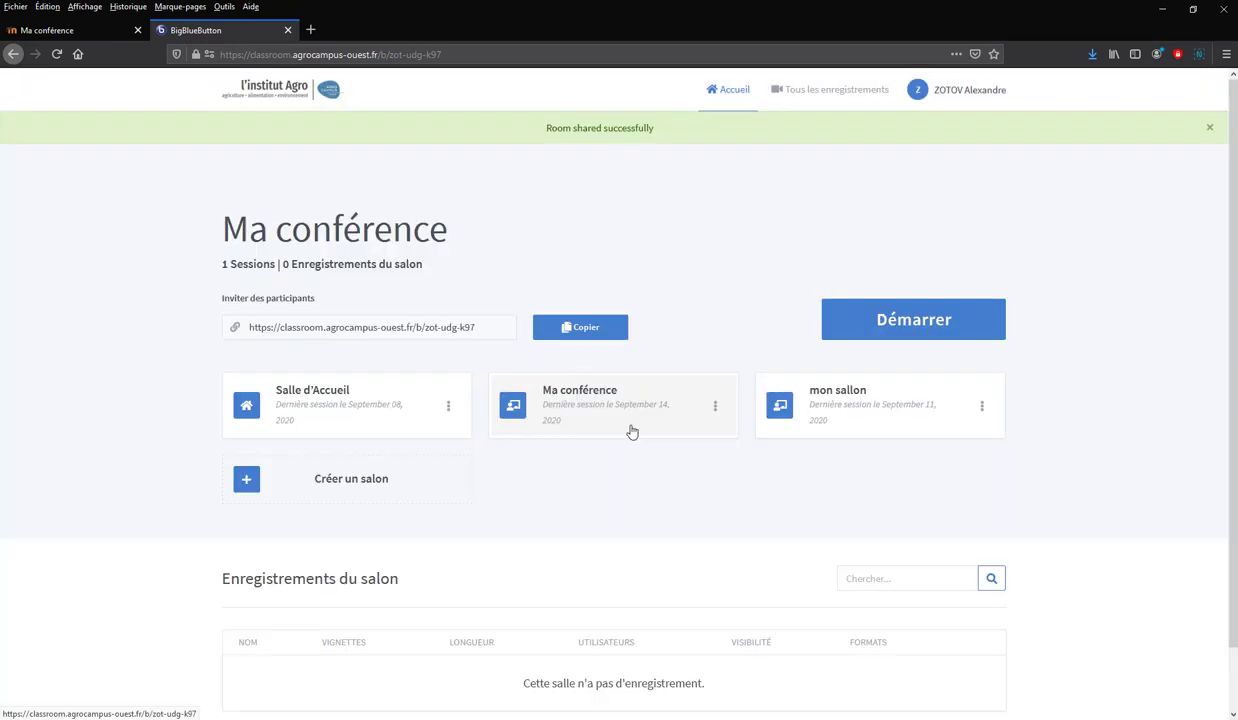